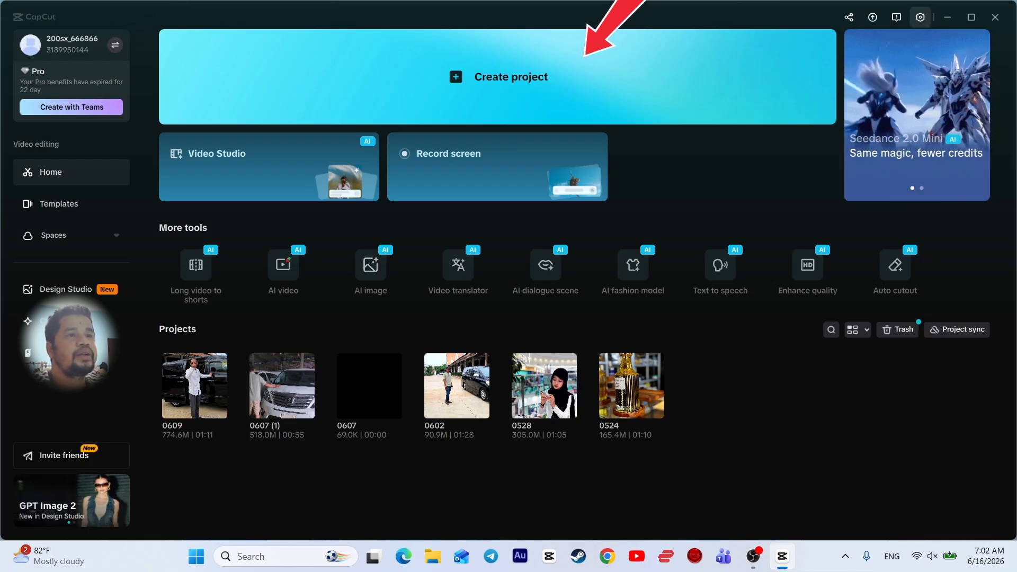
# Start a new empty project and switch the editor to the Default layout
pyautogui.click(498, 77)
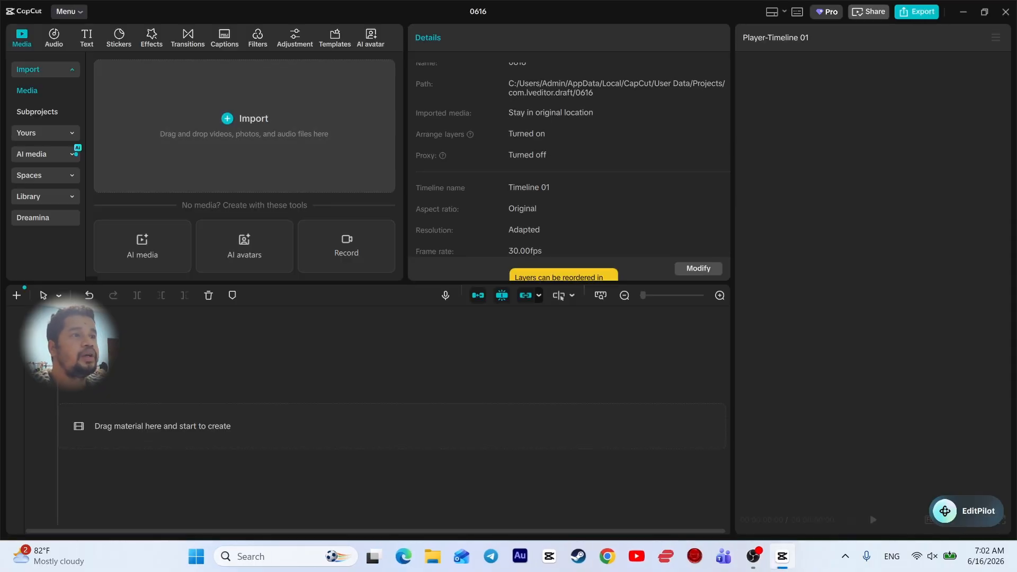
pyautogui.click(775, 11)
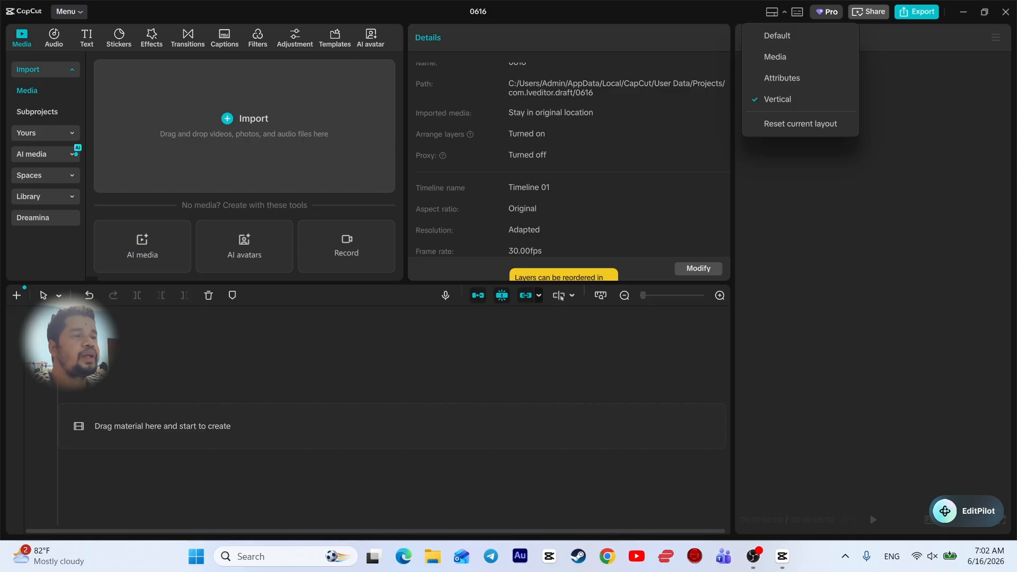
pyautogui.click(777, 36)
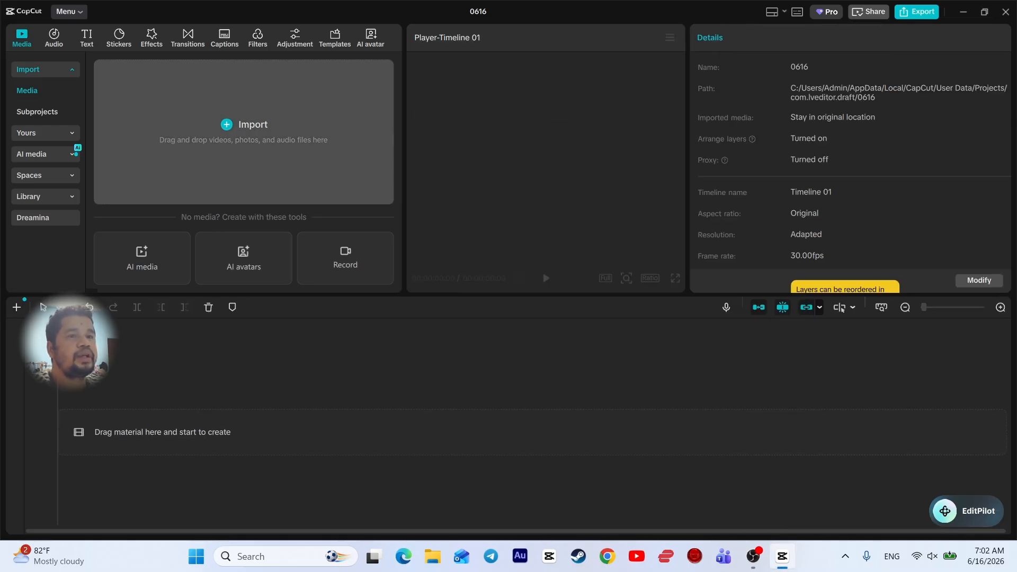
# Import 20260607_155353.mp4 and drag it onto the timeline
pyautogui.click(244, 132)
pyautogui.click(378, 170)
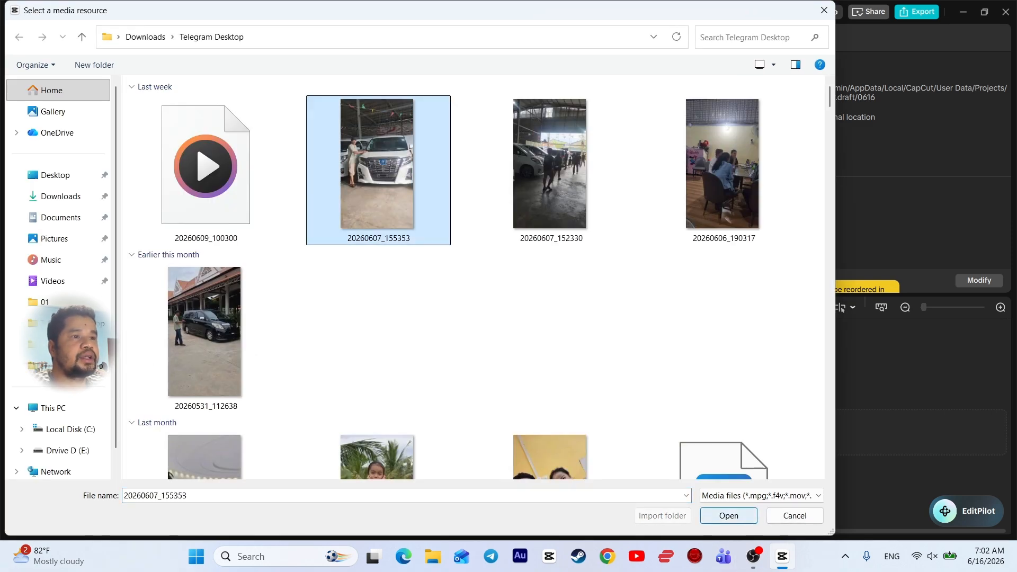
pyautogui.press('Return')
pyautogui.moveTo(132, 127); pyautogui.dragTo(170, 429)
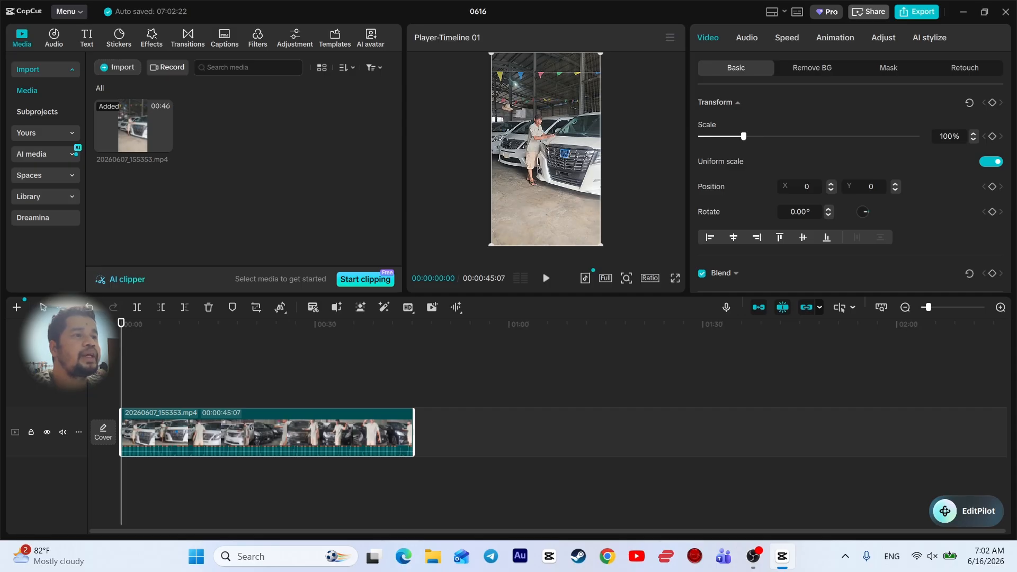
# Switch the workspace to the Vertical layout and scrub the car clip to preview it
pyautogui.click(771, 11)
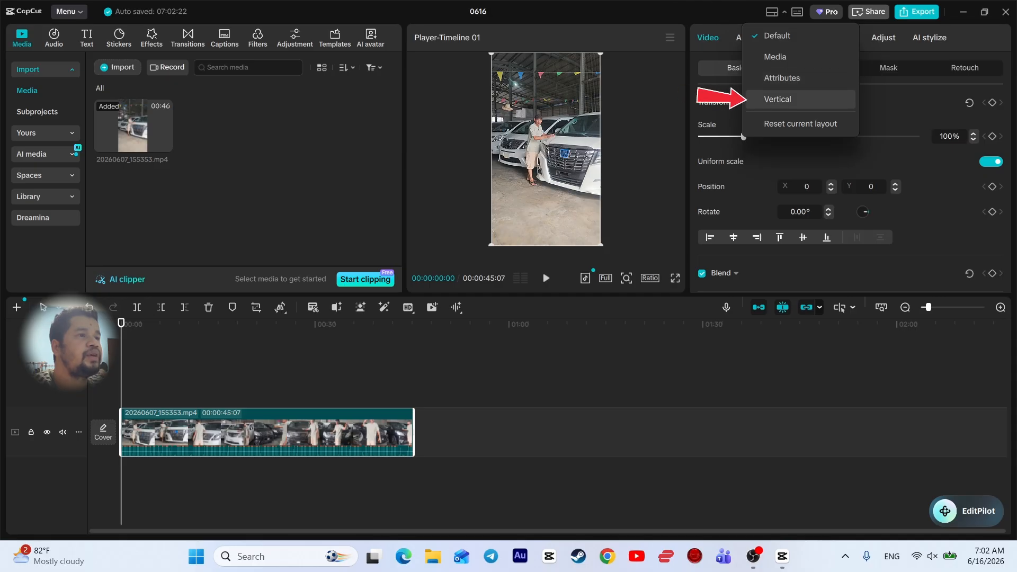
pyautogui.click(784, 99)
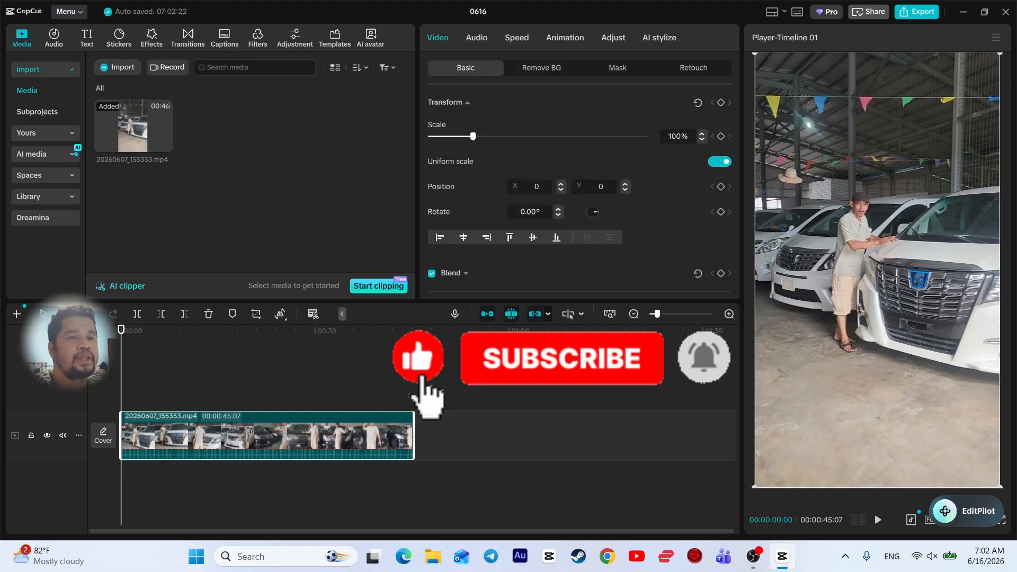
pyautogui.moveTo(122, 329)
pyautogui.mouseDown()
pyautogui.moveTo(291, 329)
pyautogui.moveTo(130, 330)
pyautogui.mouseUp()
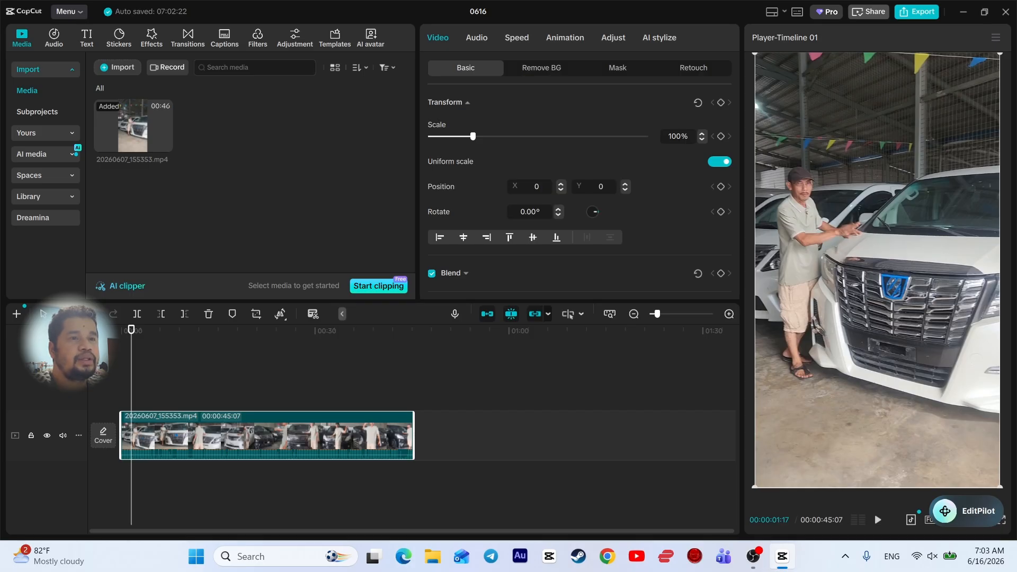
# Lay a Custom adjustment layer over the whole car clip and scroll to its Adjust sliders
pyautogui.click(295, 38)
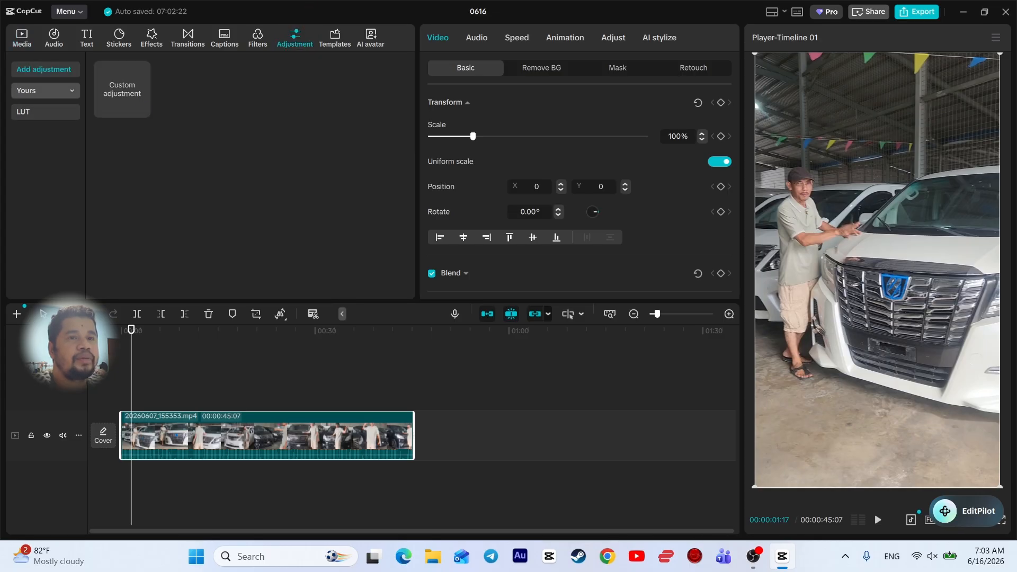
pyautogui.moveTo(122, 90)
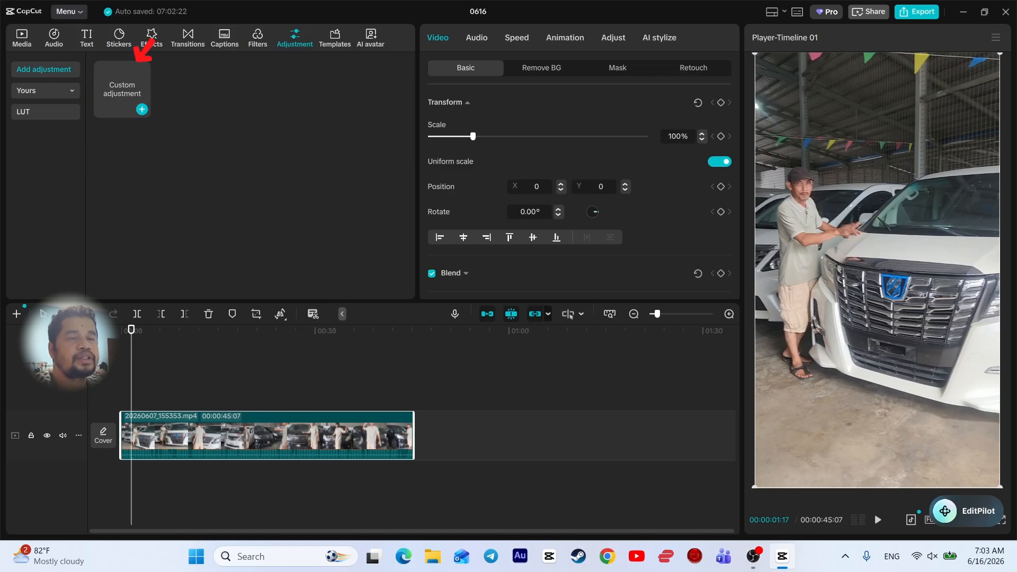
pyautogui.moveTo(122, 90); pyautogui.dragTo(414, 401)
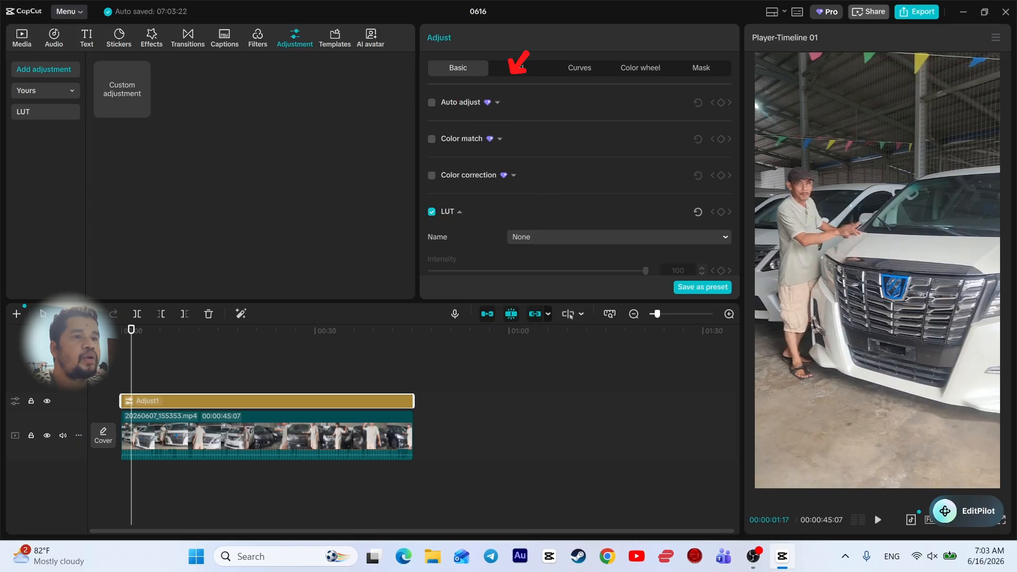
pyautogui.scroll(-3, 579, 175)
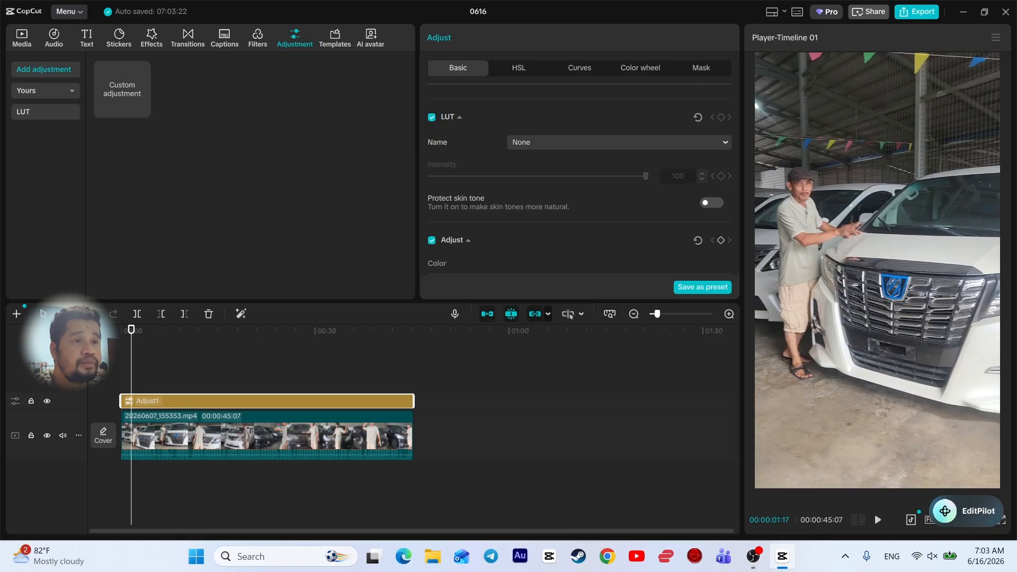
pyautogui.scroll(-3, 583, 183)
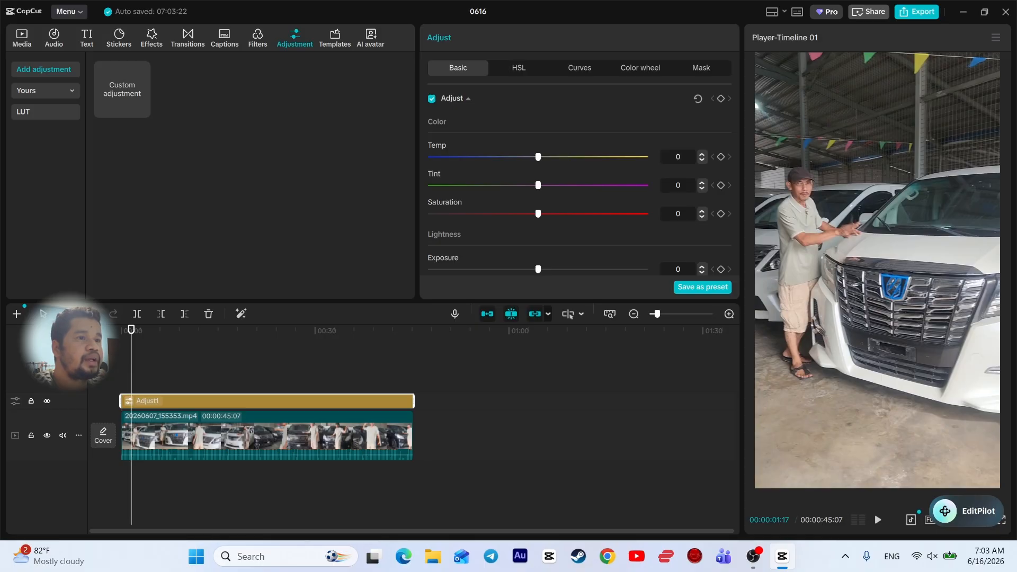
# Grade Adjust1 with Temp -6, Saturation 5, Exposure 3, Whites 4 and Blacks -5
pyautogui.moveTo(538, 157); pyautogui.dragTo(525, 157)
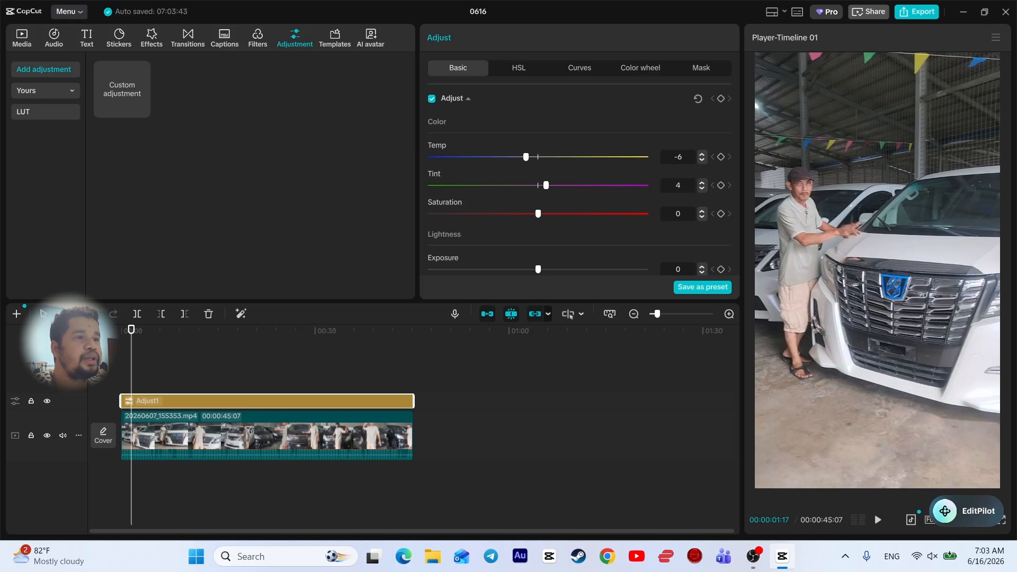
pyautogui.moveTo(538, 213); pyautogui.dragTo(546, 213)
pyautogui.scroll(-3, 583, 184)
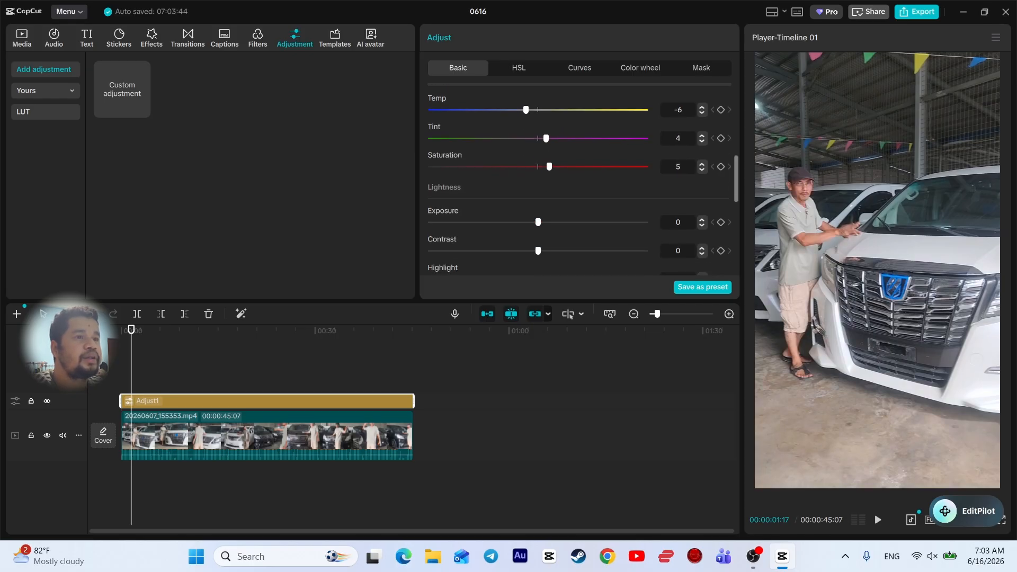
pyautogui.moveTo(538, 174); pyautogui.dragTo(549, 174)
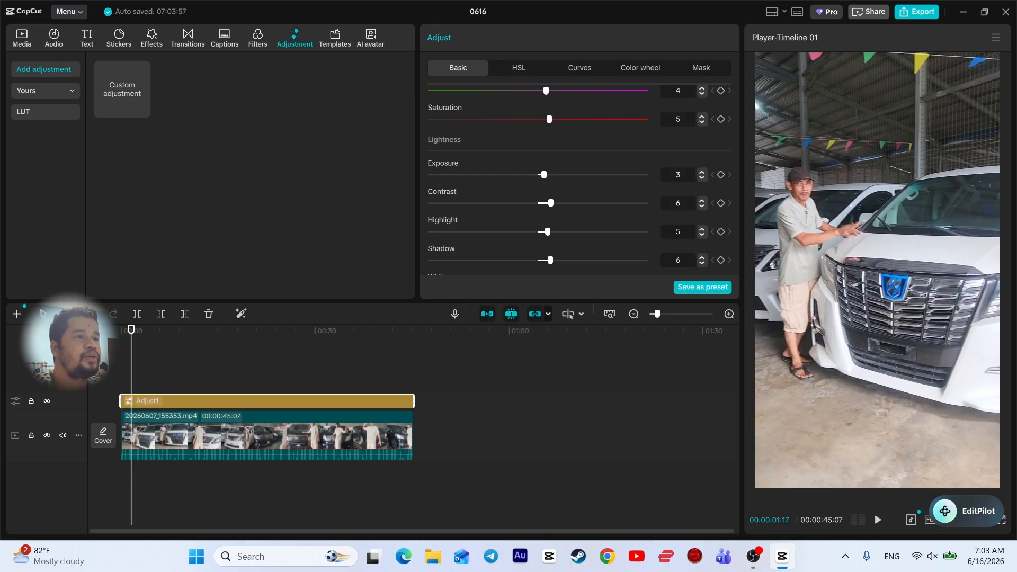
pyautogui.scroll(-1, 583, 180)
pyautogui.moveTo(538, 241); pyautogui.dragTo(545, 241)
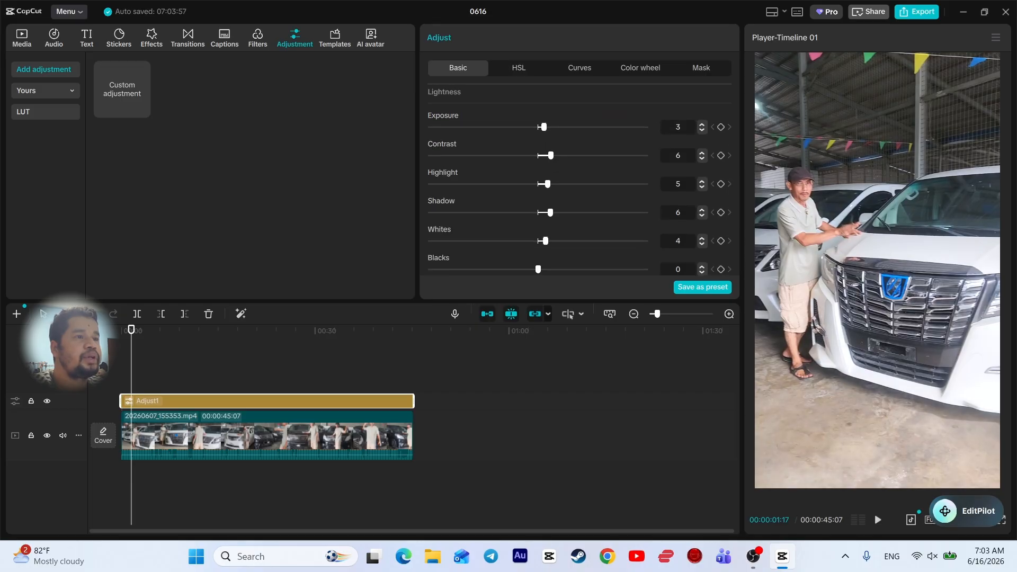
pyautogui.scroll(-2, 580, 180)
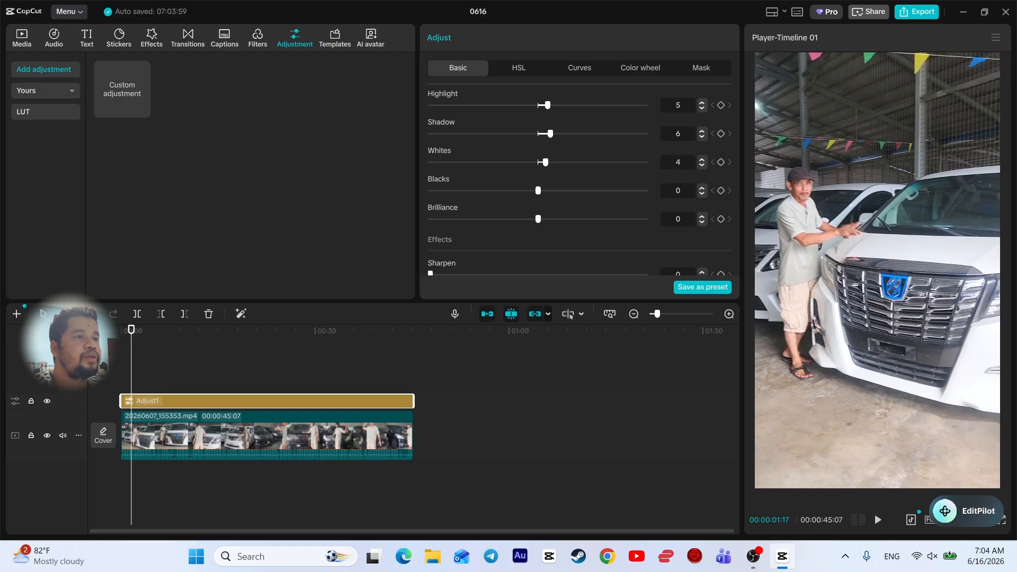
pyautogui.moveTo(538, 191); pyautogui.dragTo(525, 190)
pyautogui.scroll(-3, 580, 181)
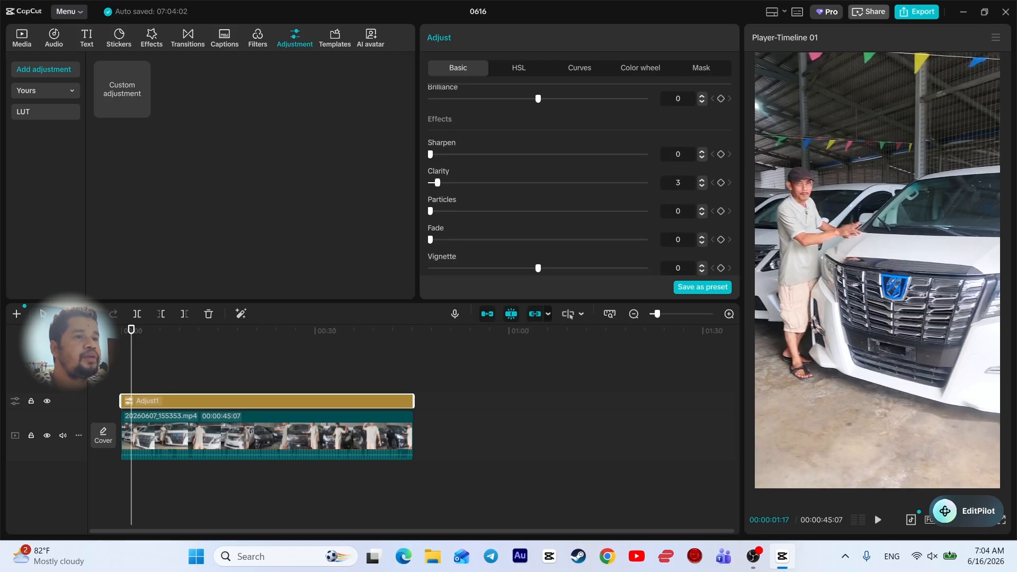
# Play back the clip to check the grade, then deselect the adjustment layer
pyautogui.press('space')
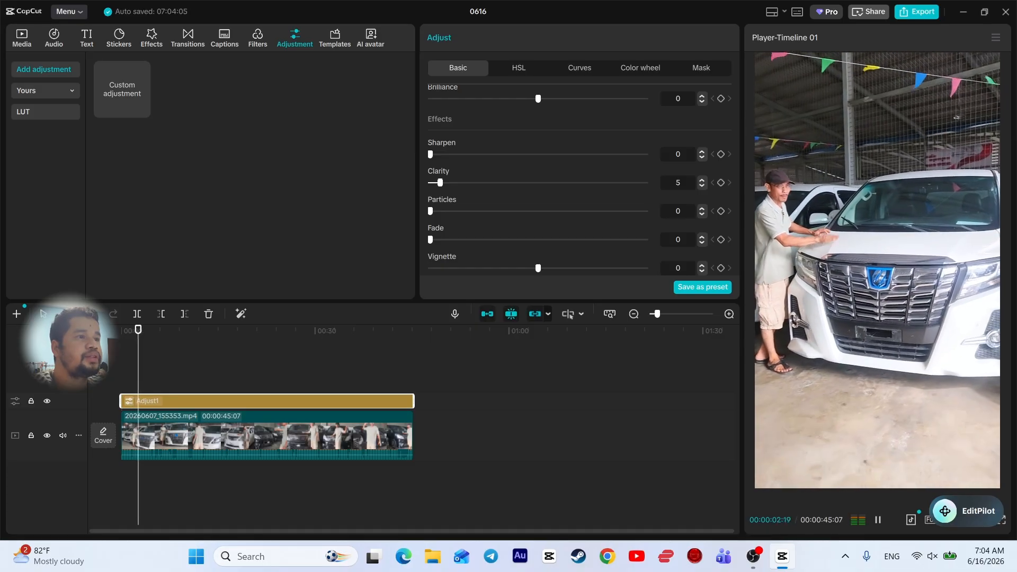
pyautogui.press('space')
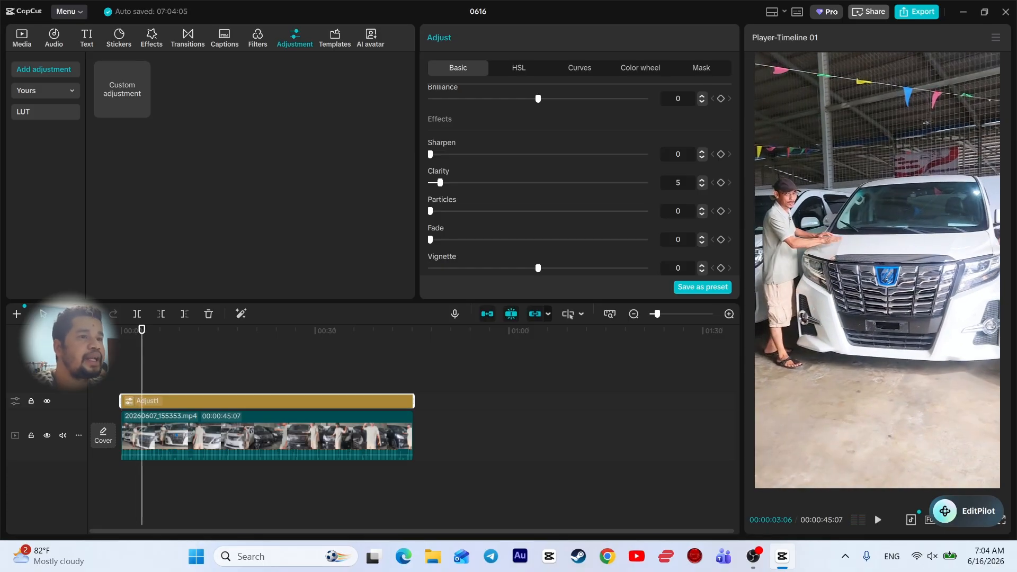
pyautogui.scroll(5, 582, 180)
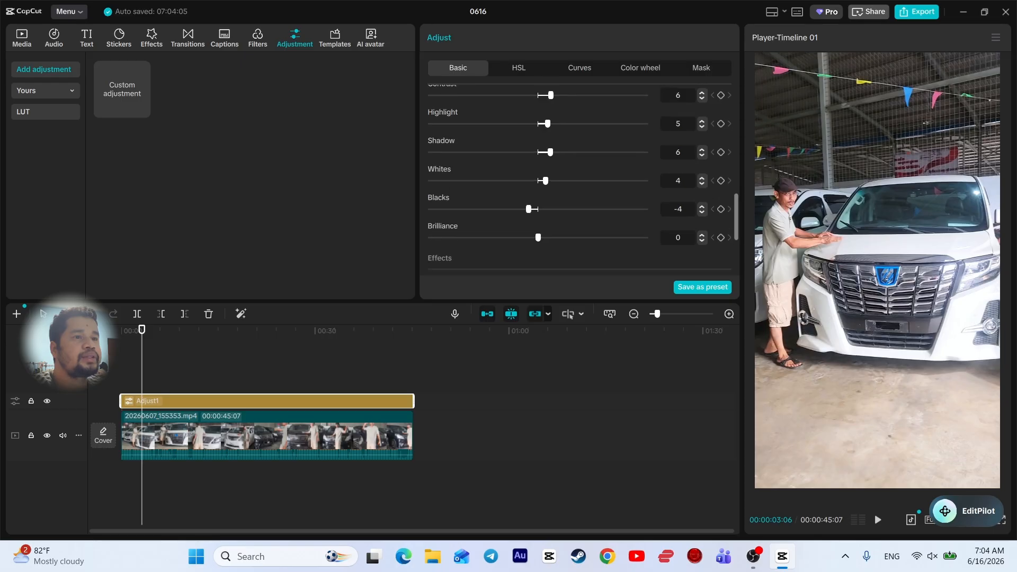
pyautogui.scroll(2, 583, 180)
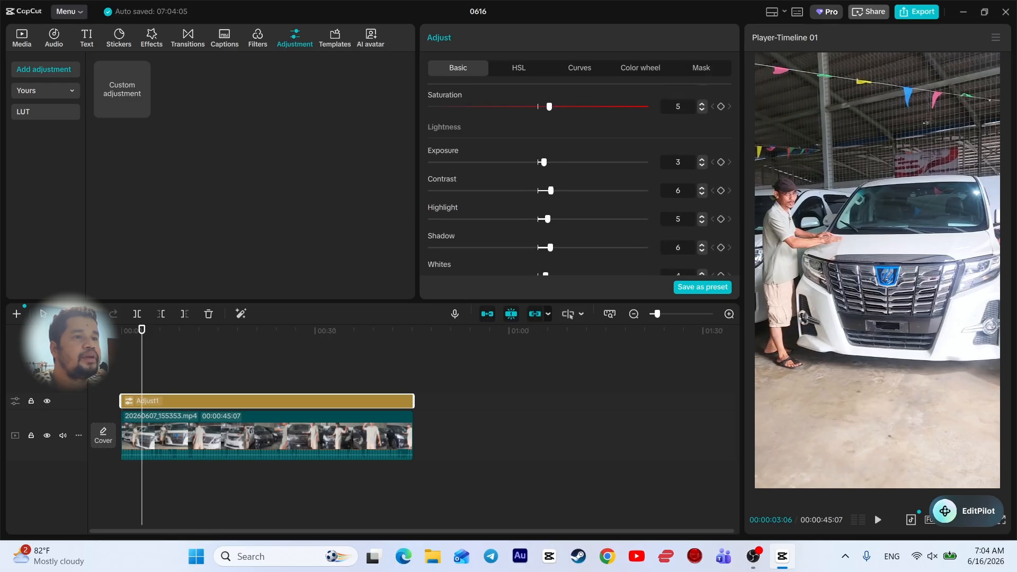
pyautogui.scroll(-2, 583, 180)
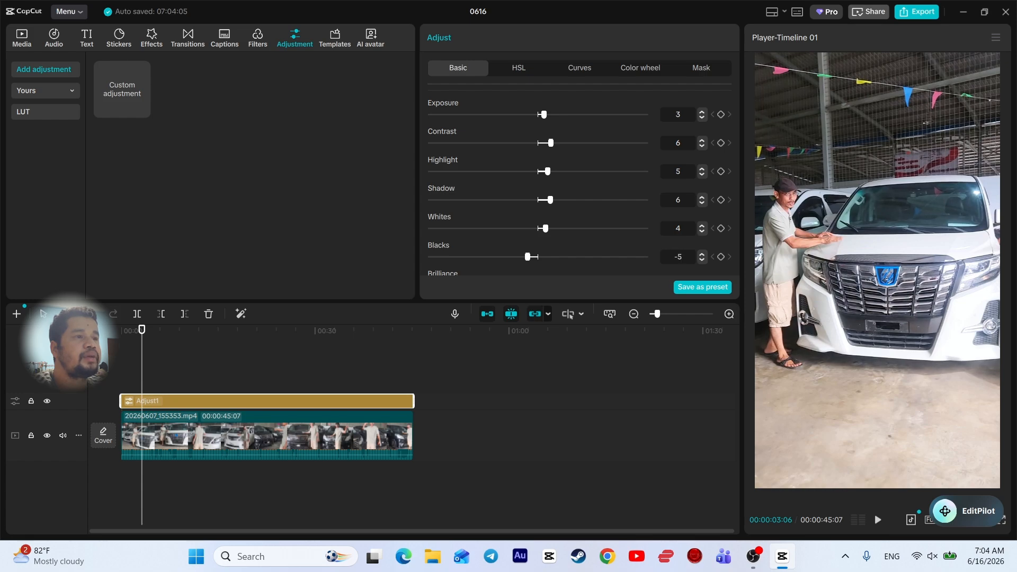
pyautogui.press('space')
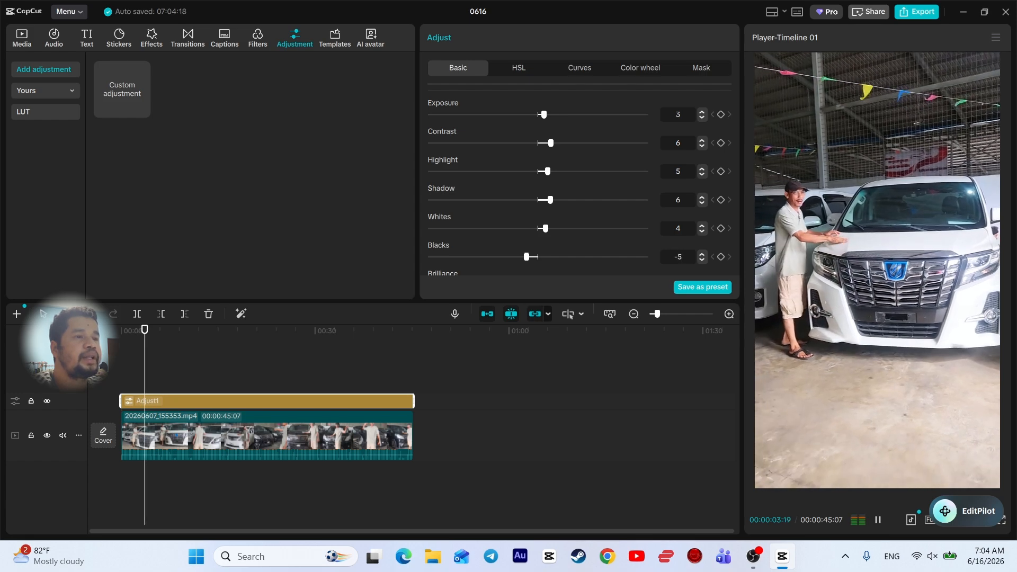
pyautogui.moveTo(150, 364); pyautogui.dragTo(201, 373)
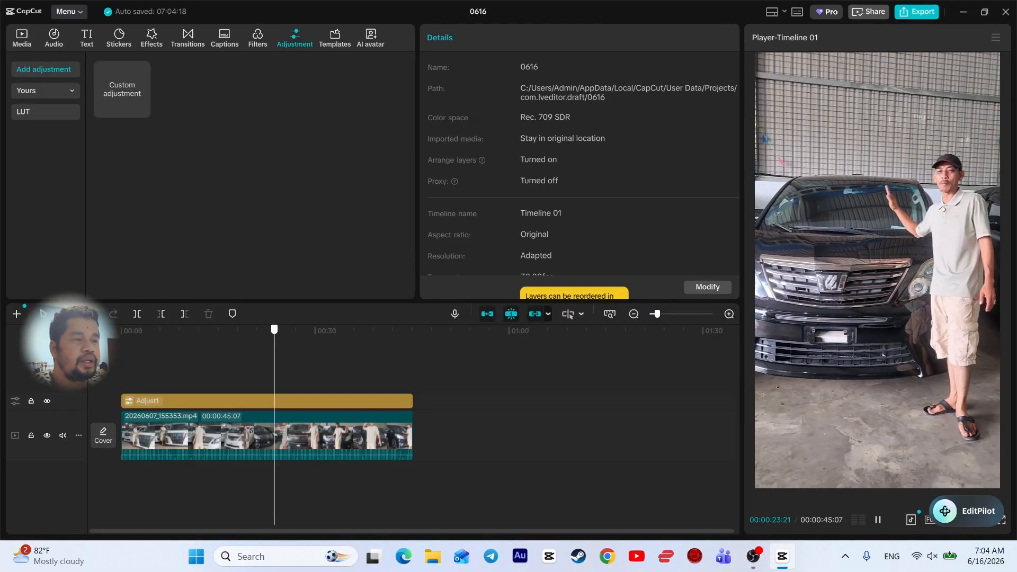
# Scrub back through the graded clip and bring up the Text presets
pyautogui.moveTo(309, 330); pyautogui.dragTo(132, 329)
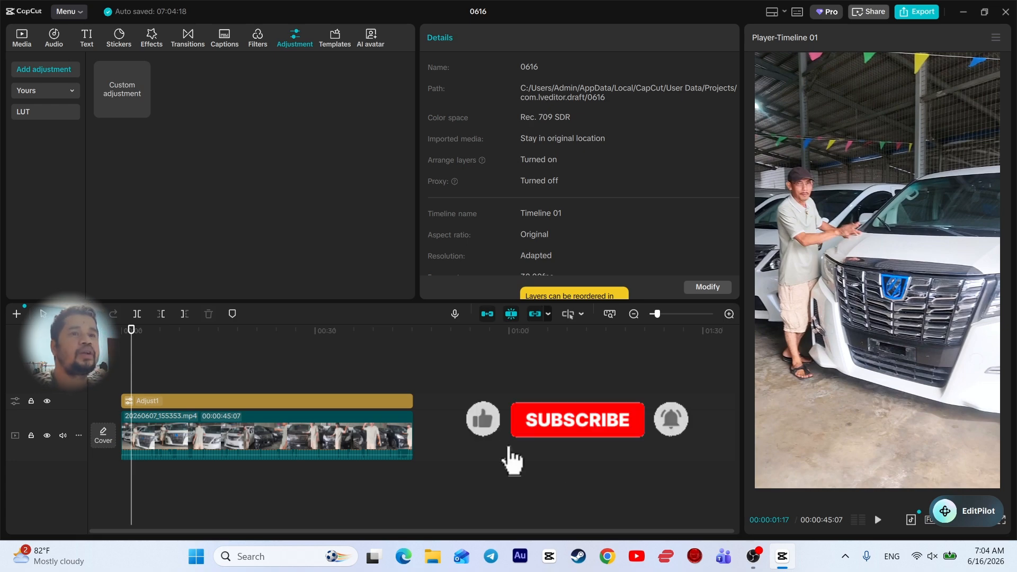
pyautogui.moveTo(122, 90)
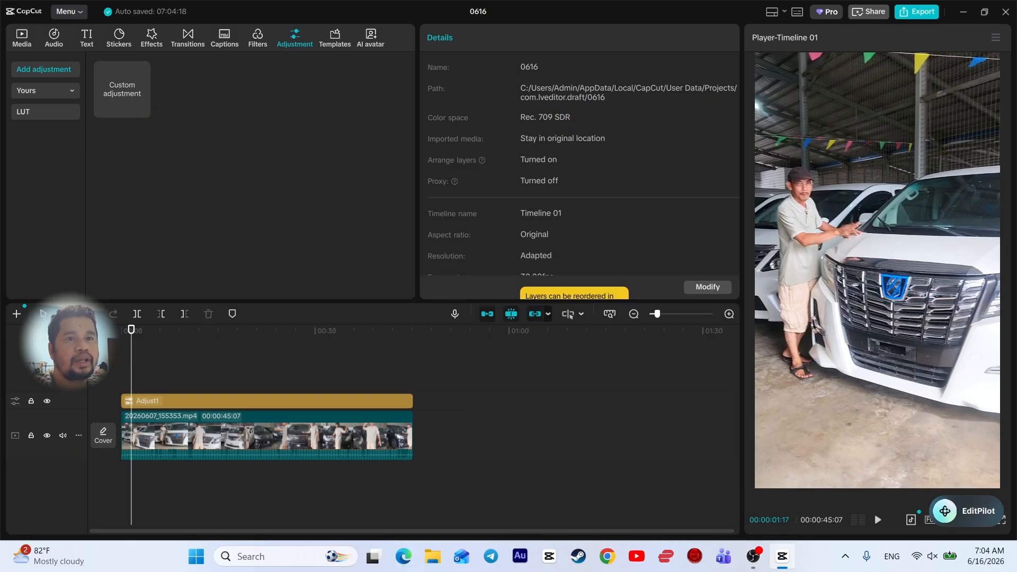
pyautogui.click(87, 38)
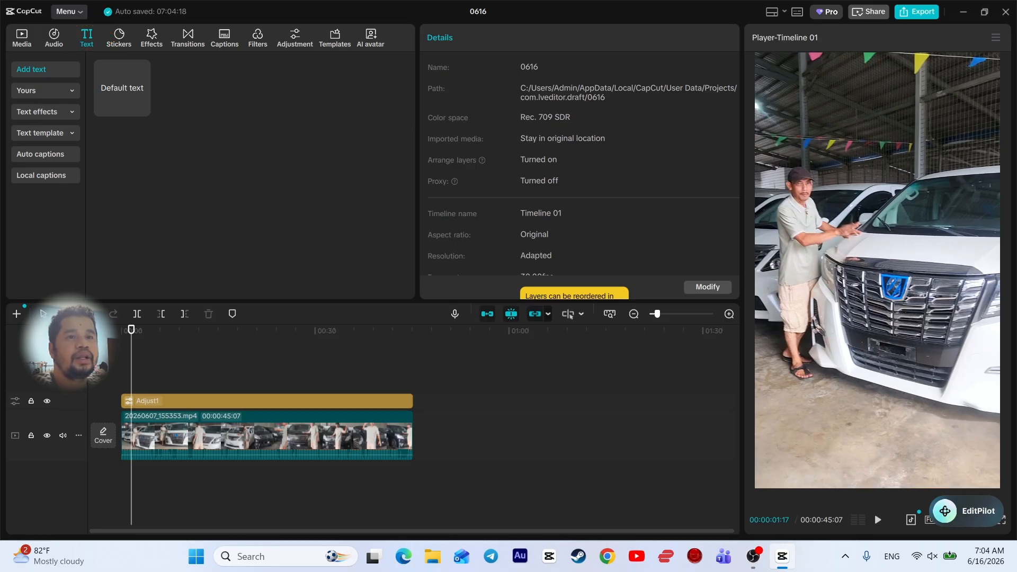
# Place a red ไฮไลท์ banner template at the clip's start, lengthen it, and preview from the beginning
pyautogui.click(40, 133)
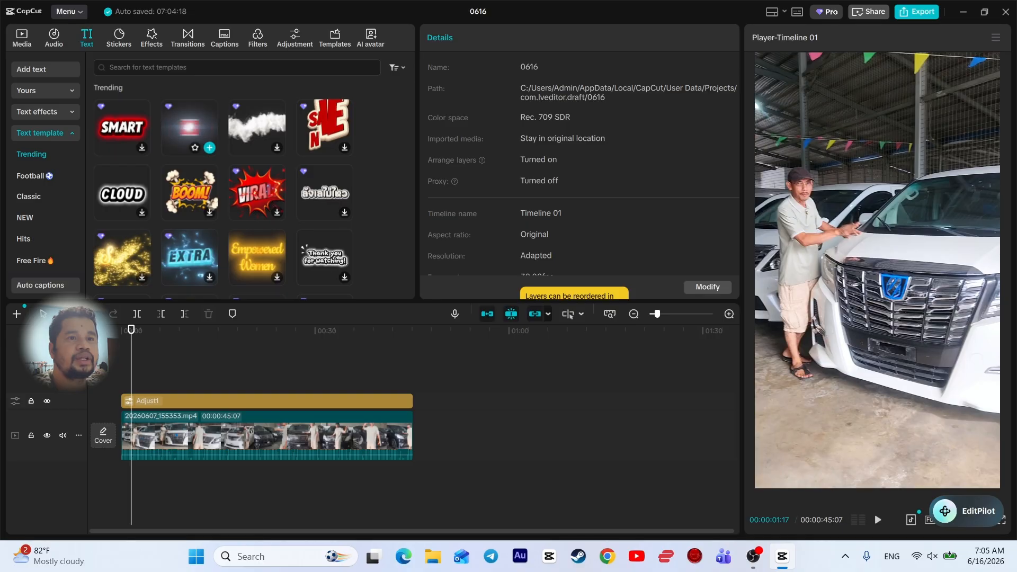
pyautogui.moveTo(190, 130); pyautogui.dragTo(184, 384)
pyautogui.click(204, 360)
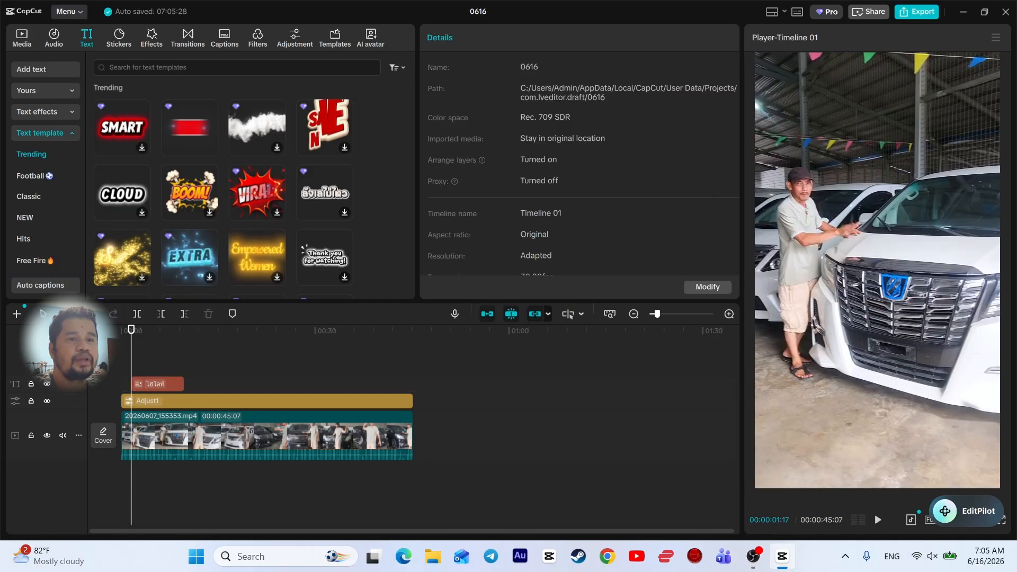
pyautogui.moveTo(131, 329); pyautogui.dragTo(121, 329)
pyautogui.press('space')
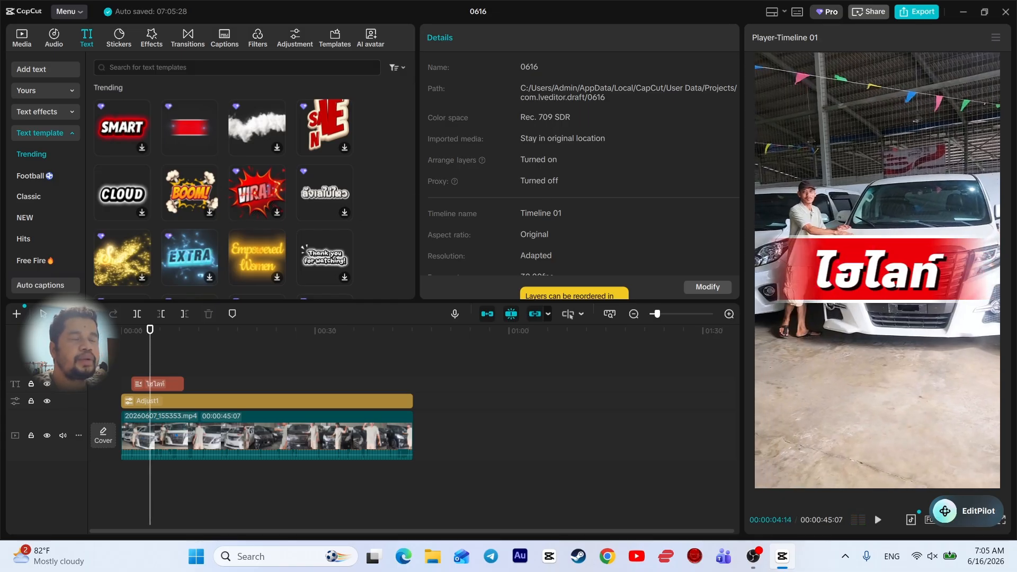
# Replace the banner wording with the dealer's phone number and scale it down to 64%
pyautogui.click(166, 384)
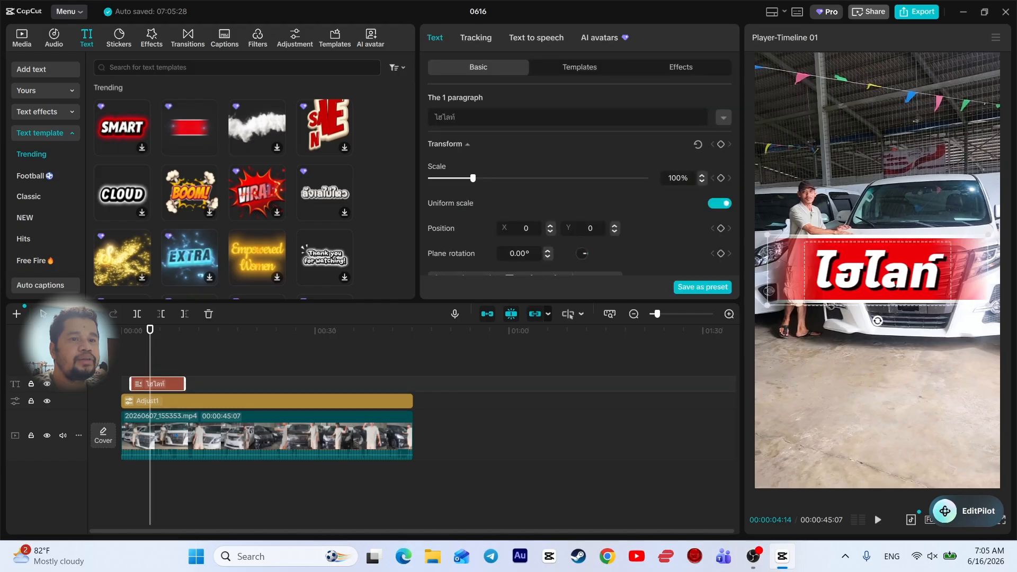
pyautogui.moveTo(457, 117); pyautogui.dragTo(433, 117)
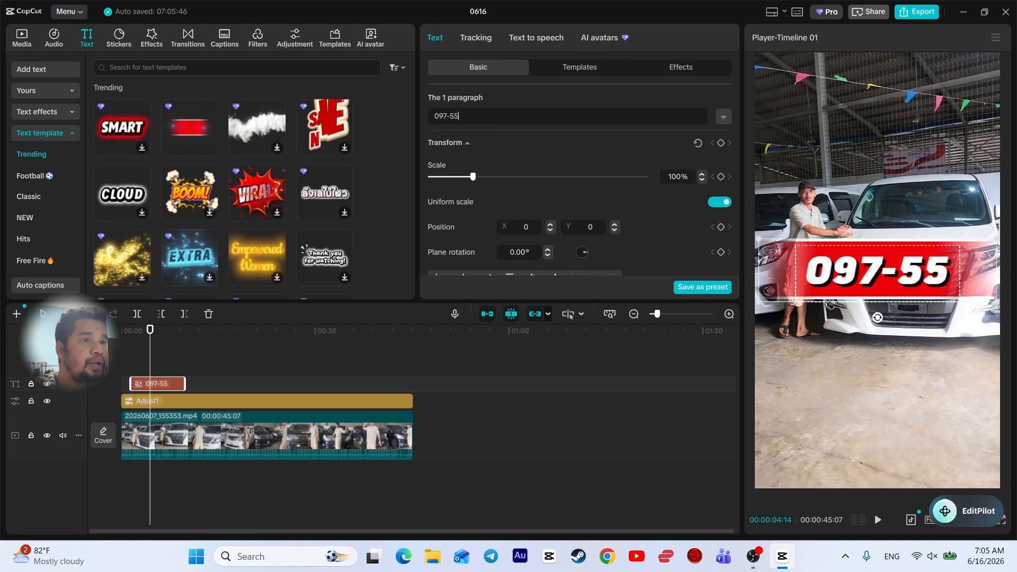
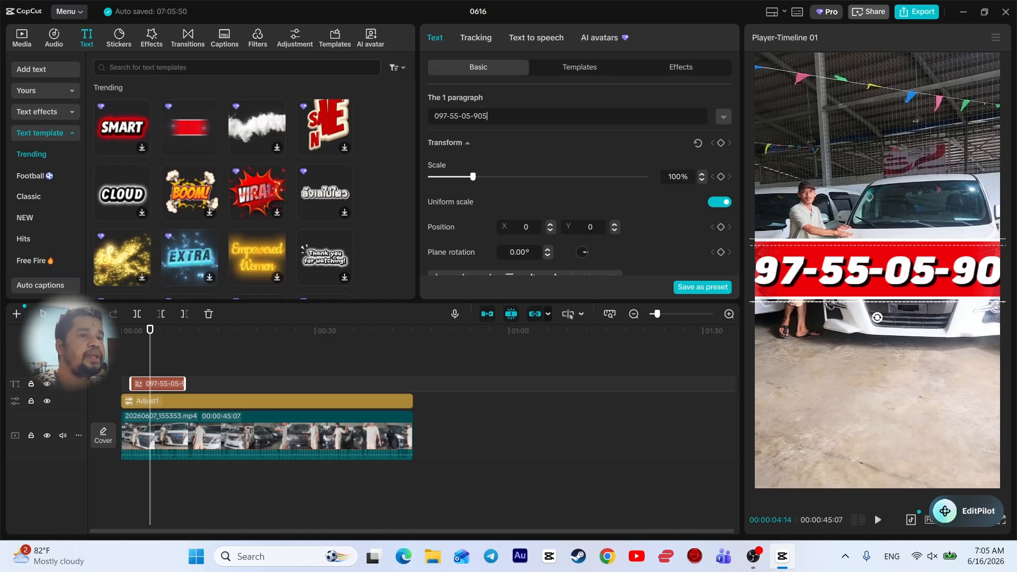
pyautogui.moveTo(473, 177); pyautogui.dragTo(448, 176)
# Move the phone-number banner toward the lower left and play back to check it
pyautogui.moveTo(840, 356); pyautogui.dragTo(835, 354)
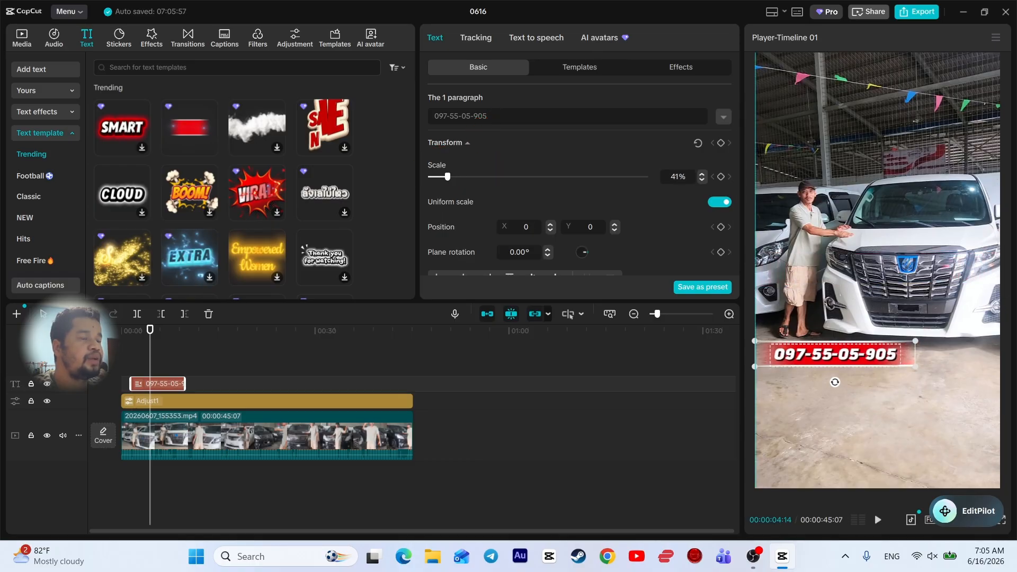
pyautogui.click(124, 330)
pyautogui.press('space')
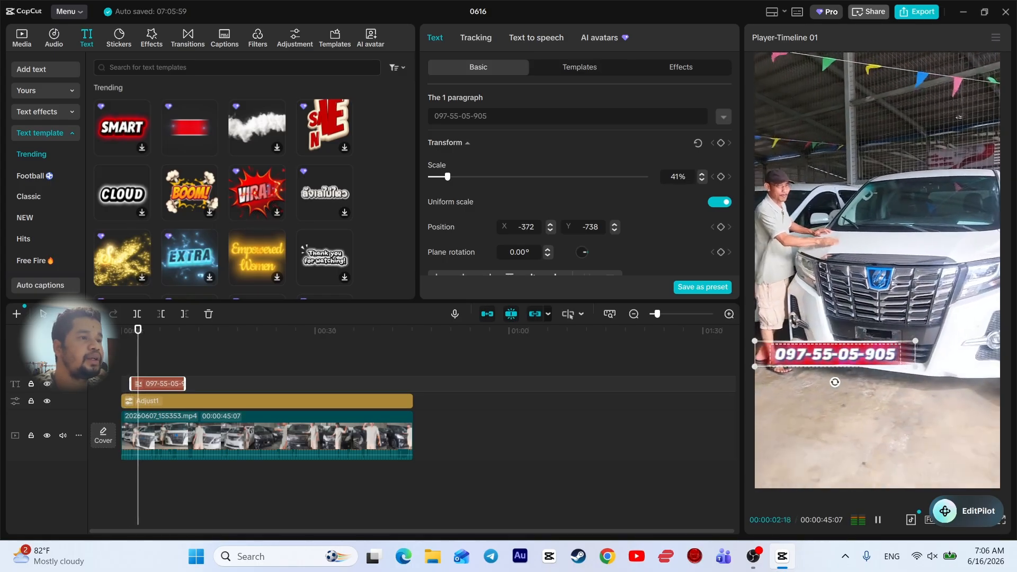
pyautogui.click(877, 414)
pyautogui.press('space')
pyautogui.press('space')
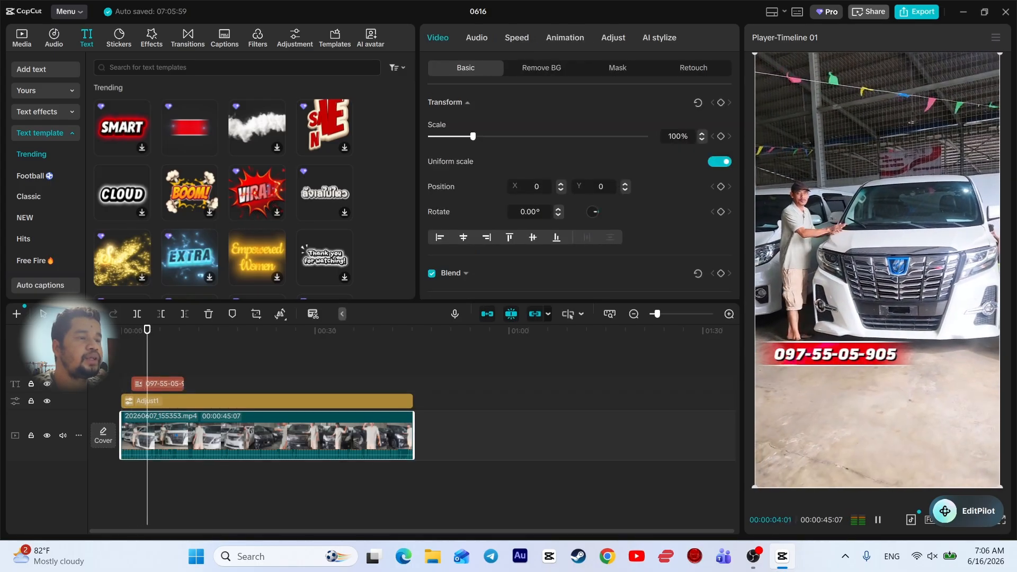
pyautogui.press('space')
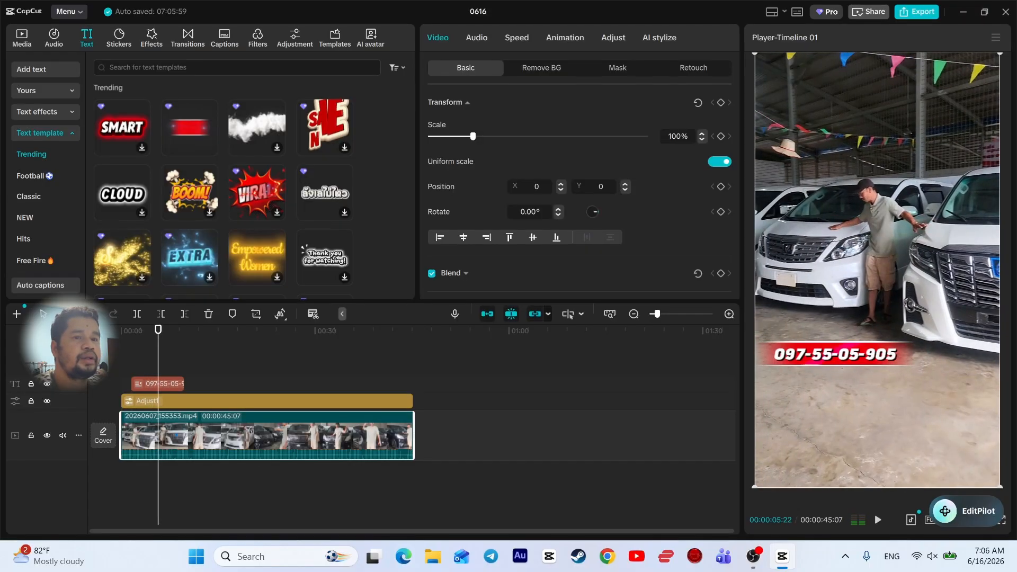
# Place a copy of the phone-number banner right after the original on the text track
pyautogui.click(842, 355)
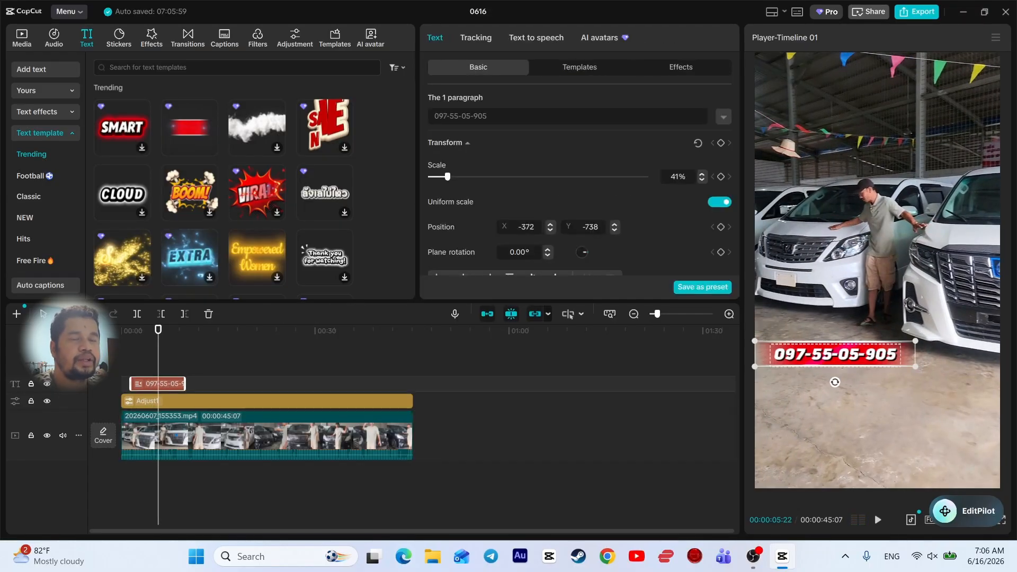
pyautogui.moveTo(164, 383); pyautogui.dragTo(371, 385)
pyautogui.click(218, 384)
pyautogui.press('space')
pyautogui.press('space')
pyautogui.click(835, 354)
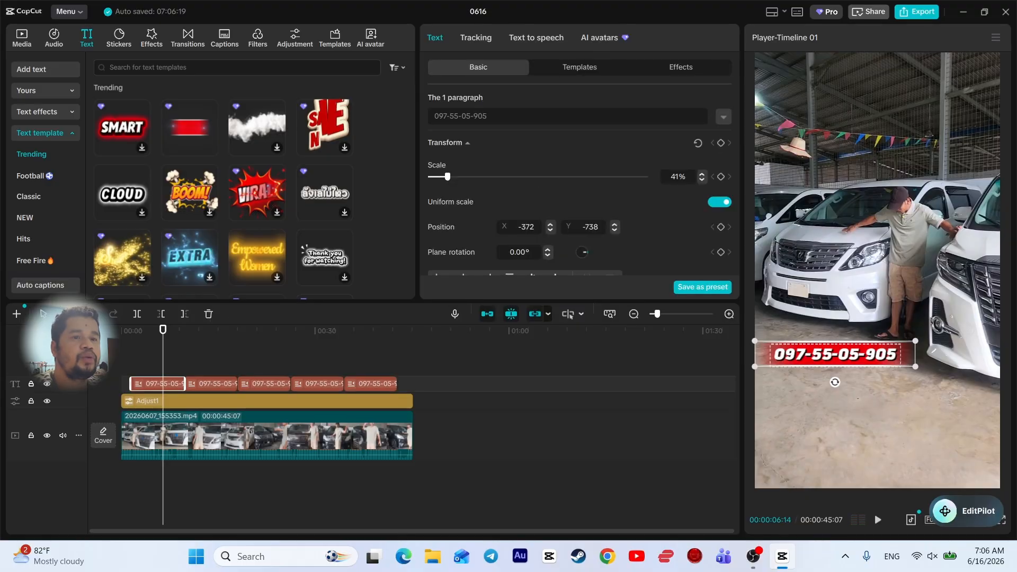
pyautogui.press('space')
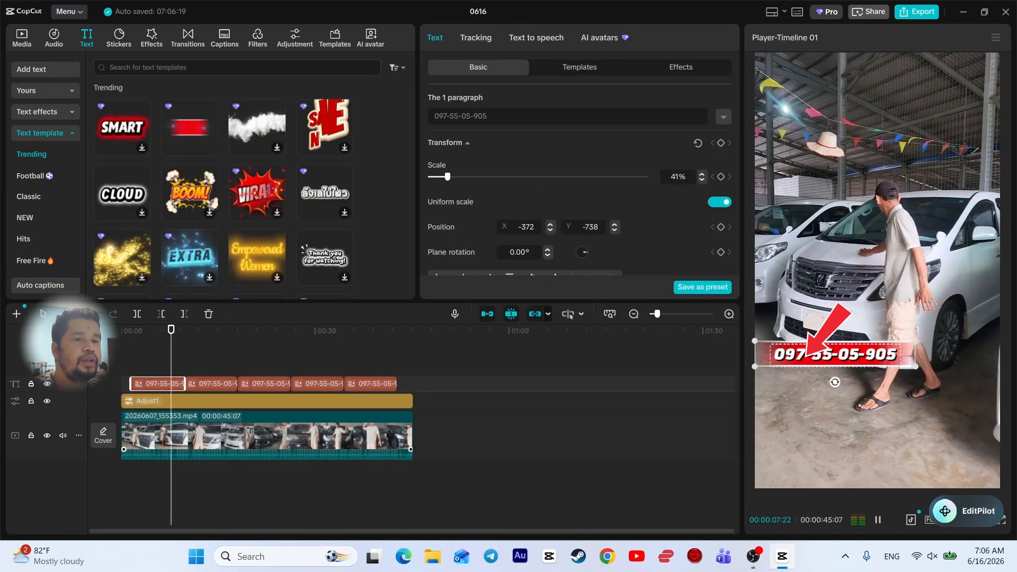
pyautogui.click(846, 323)
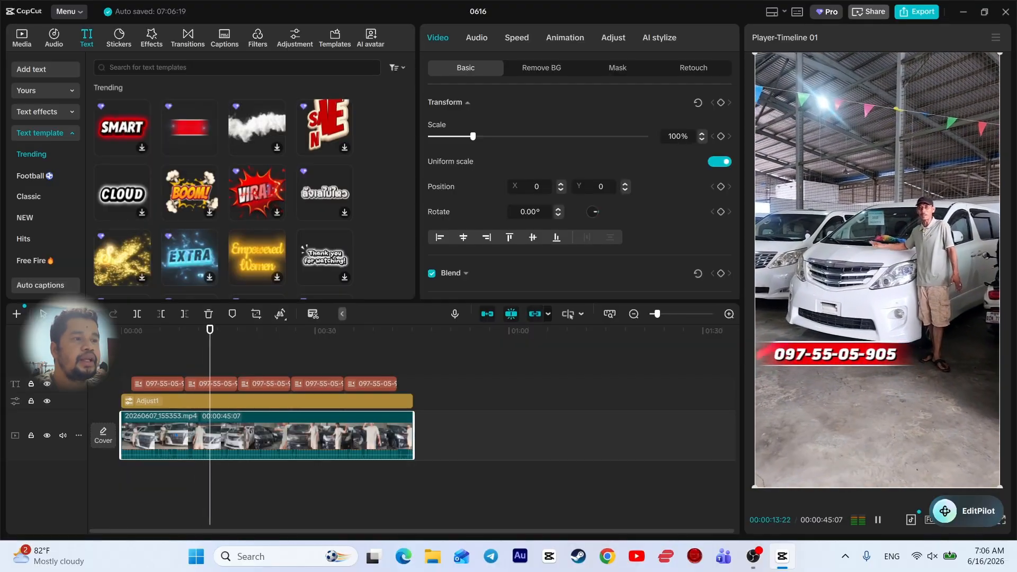
pyautogui.press('space')
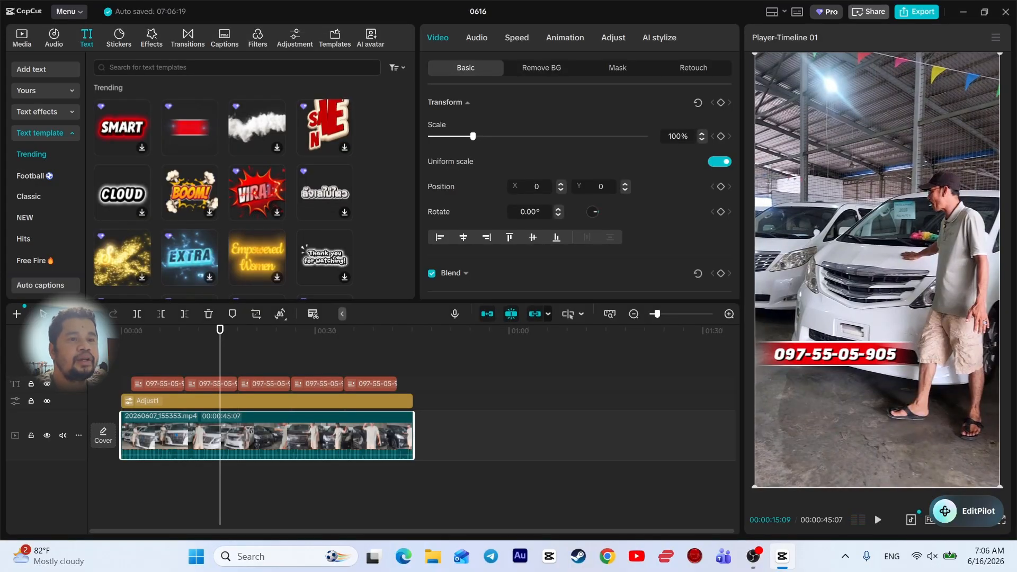
pyautogui.moveTo(191, 330); pyautogui.dragTo(153, 330)
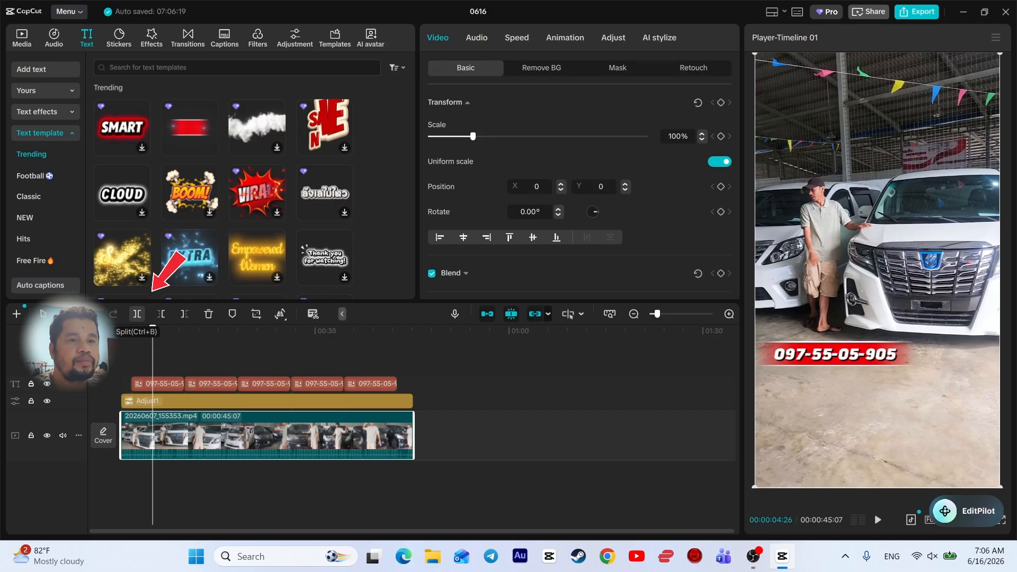
# Split the car clip at 00:00:04:26 and bring up the transitions library
pyautogui.click(136, 314)
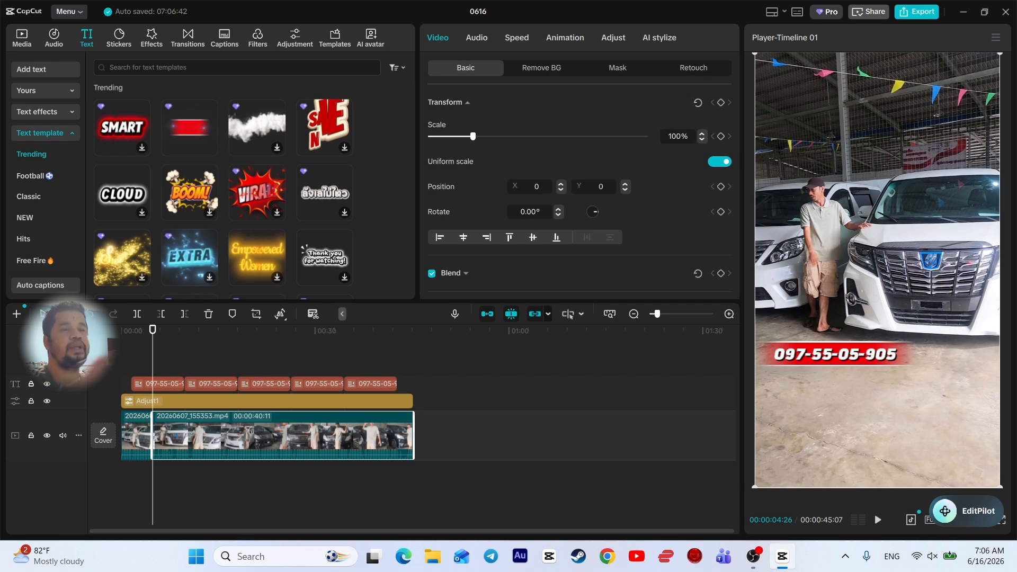
pyautogui.click(187, 39)
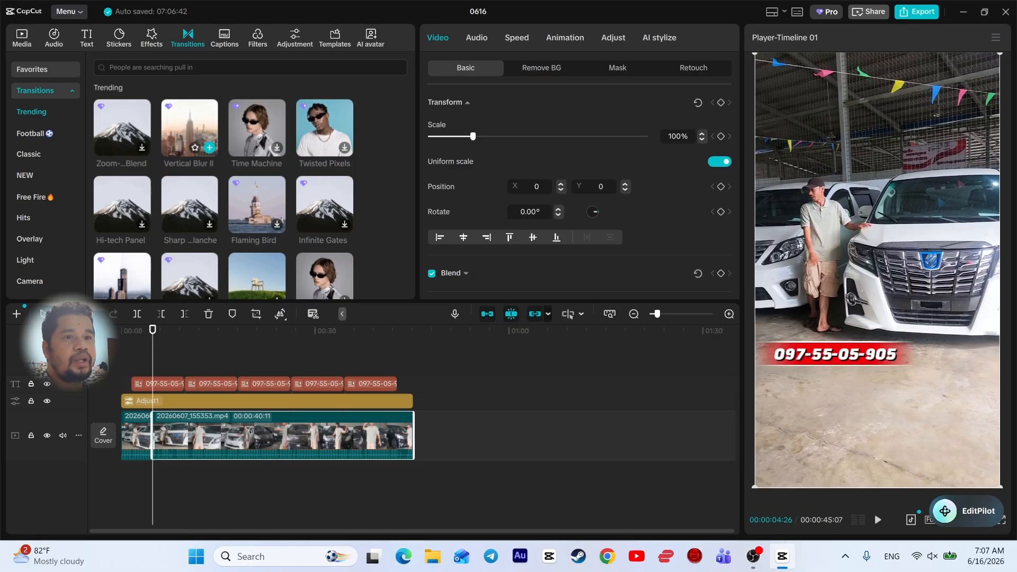
# Add a Vertical Blur II transition at the cut and play through it
pyautogui.moveTo(193, 130); pyautogui.dragTo(152, 435)
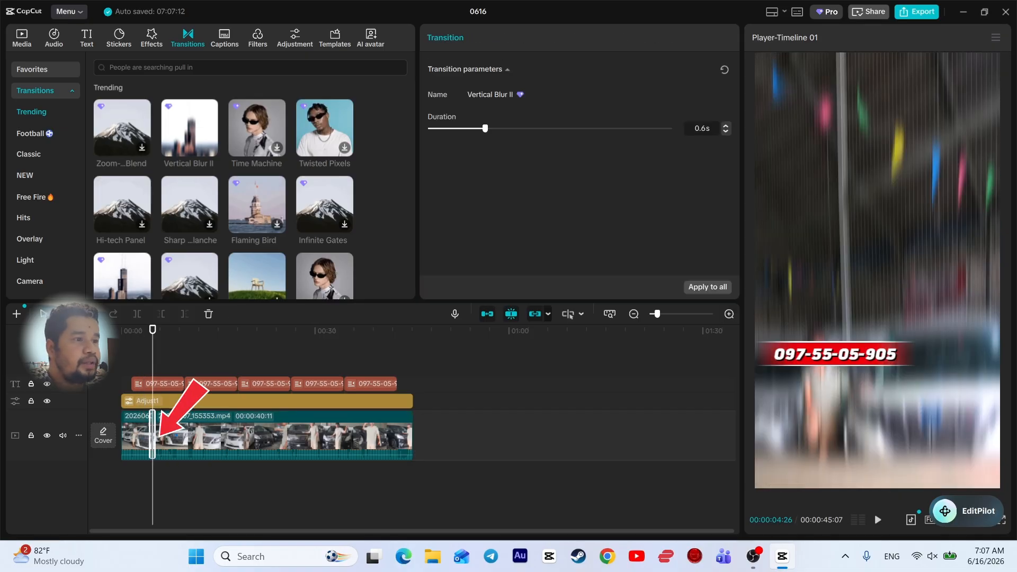
pyautogui.click(728, 314)
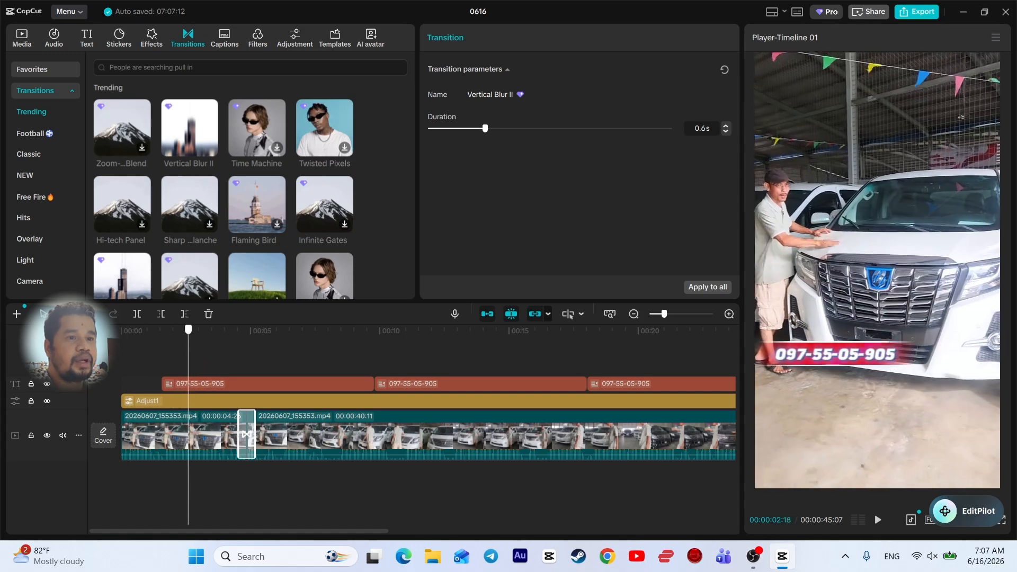
pyautogui.moveTo(188, 329); pyautogui.dragTo(192, 329)
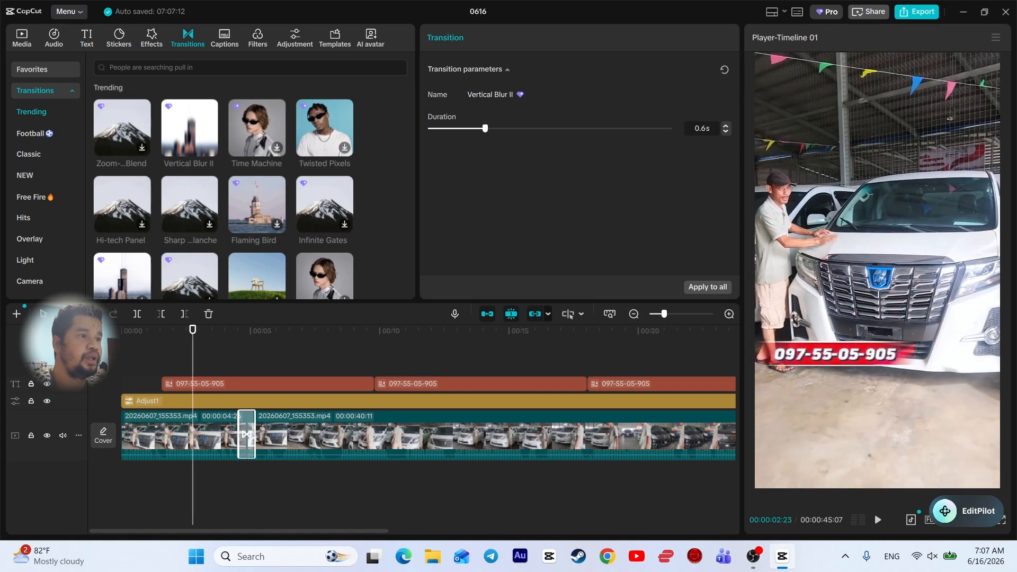
pyautogui.press('space')
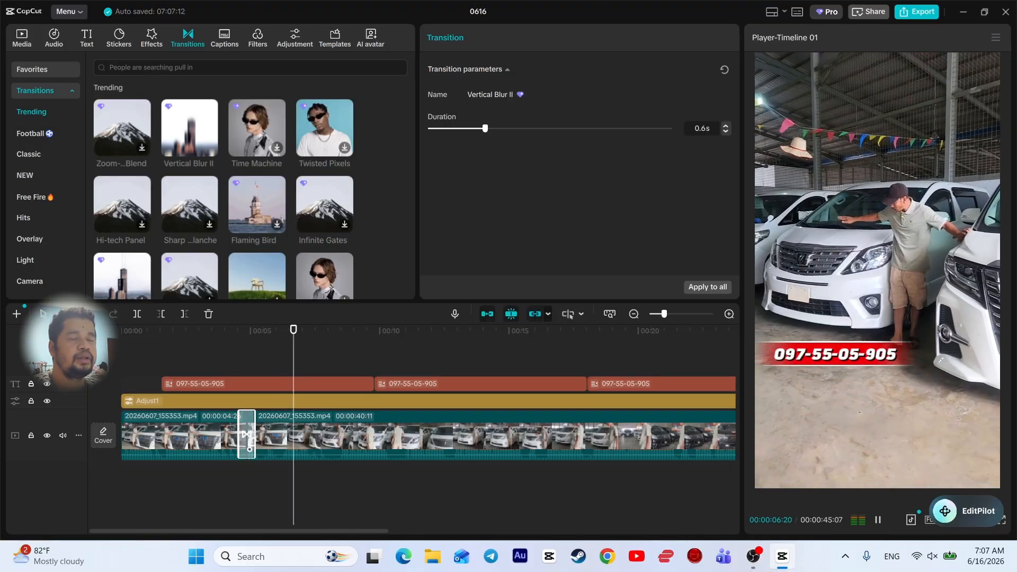
pyautogui.press('space')
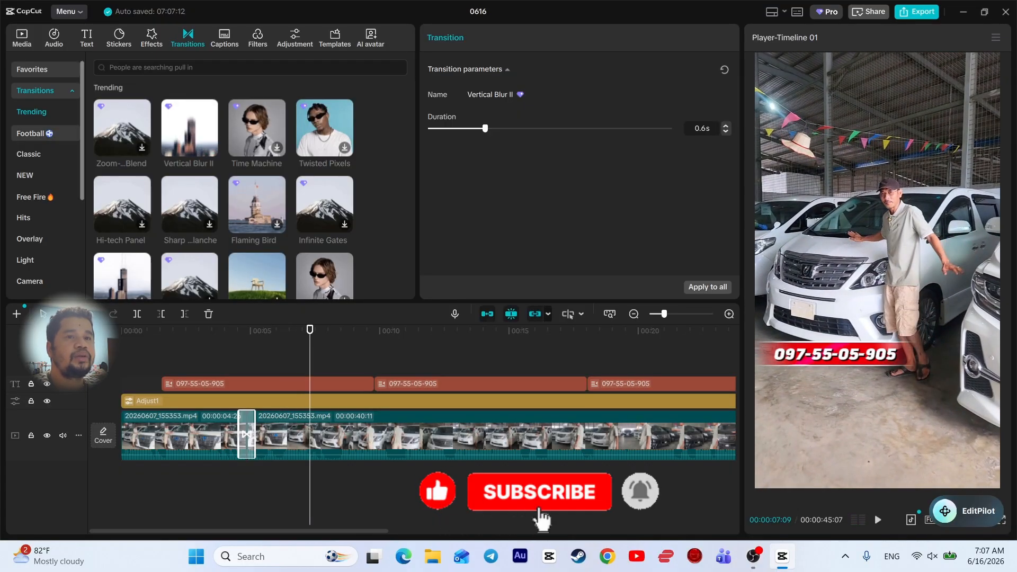
# Browse the Classic and Free Fire transitions, replay past the cut, and select the second clip
pyautogui.click(45, 154)
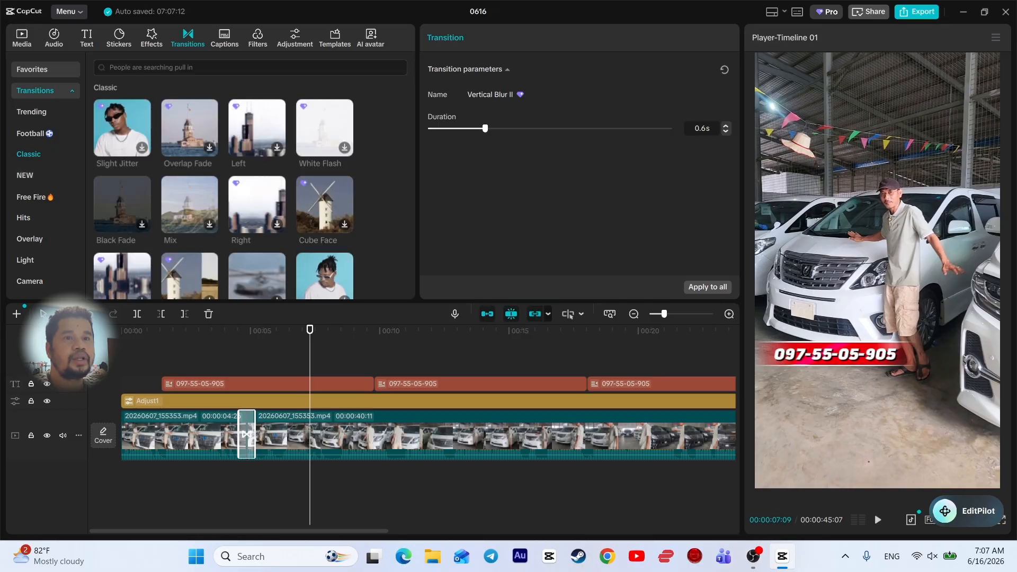
pyautogui.click(32, 196)
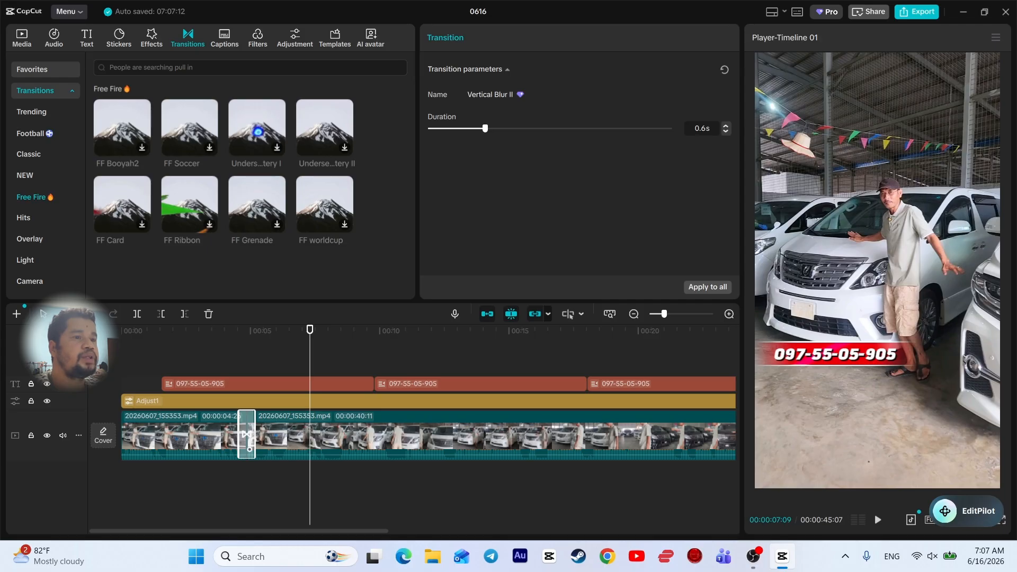
pyautogui.press('space')
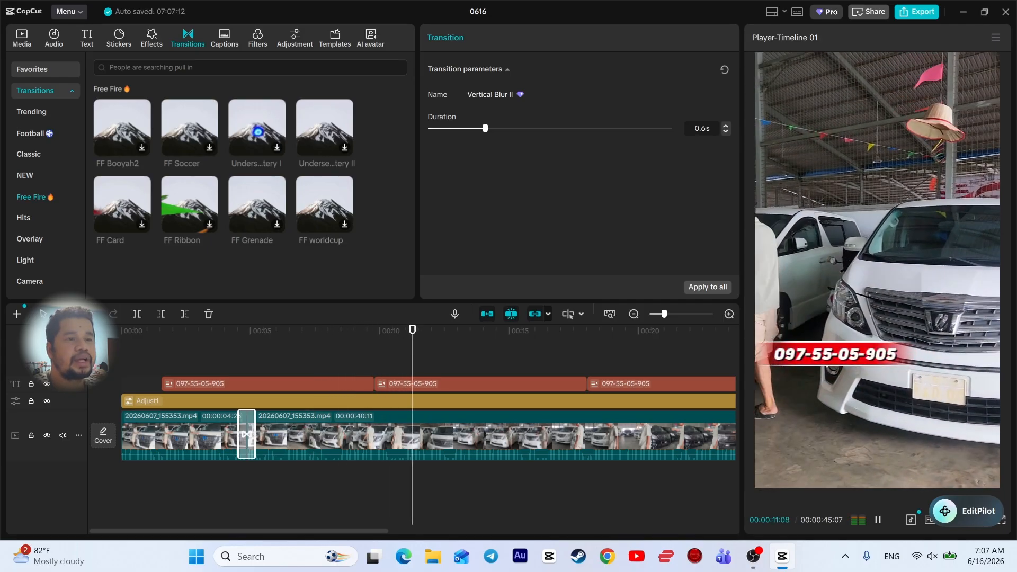
pyautogui.press('space')
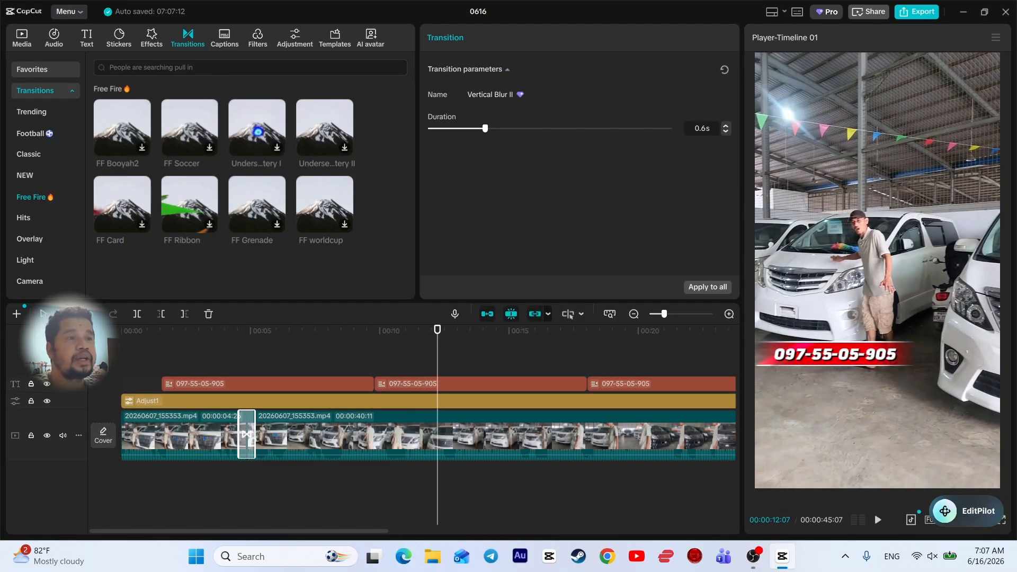
pyautogui.press('space')
pyautogui.press('space')
pyautogui.click(460, 436)
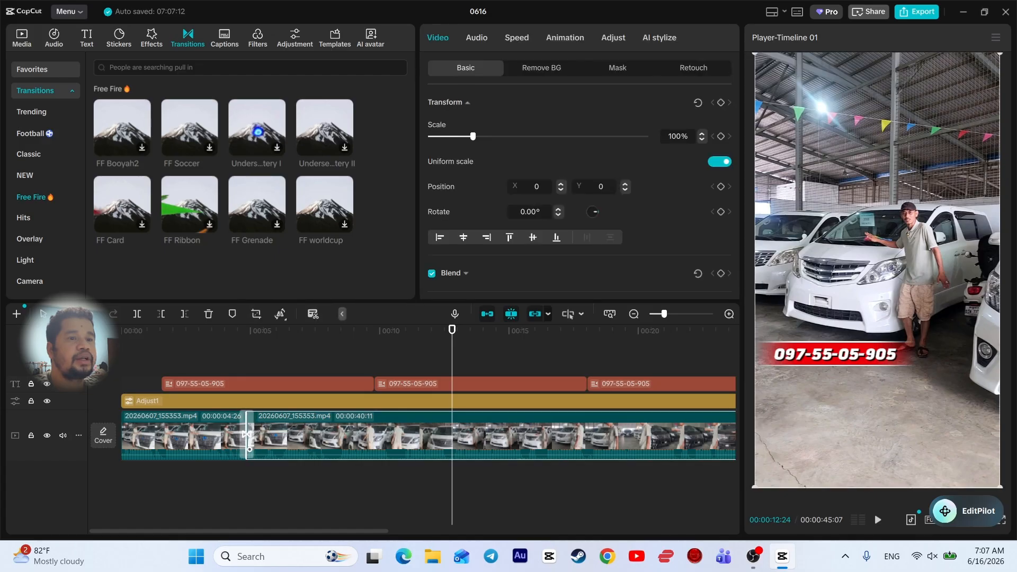
# Zoom out, select the car clip, Adjust1 and text banners, and make them Compound clip1
pyautogui.click(633, 314)
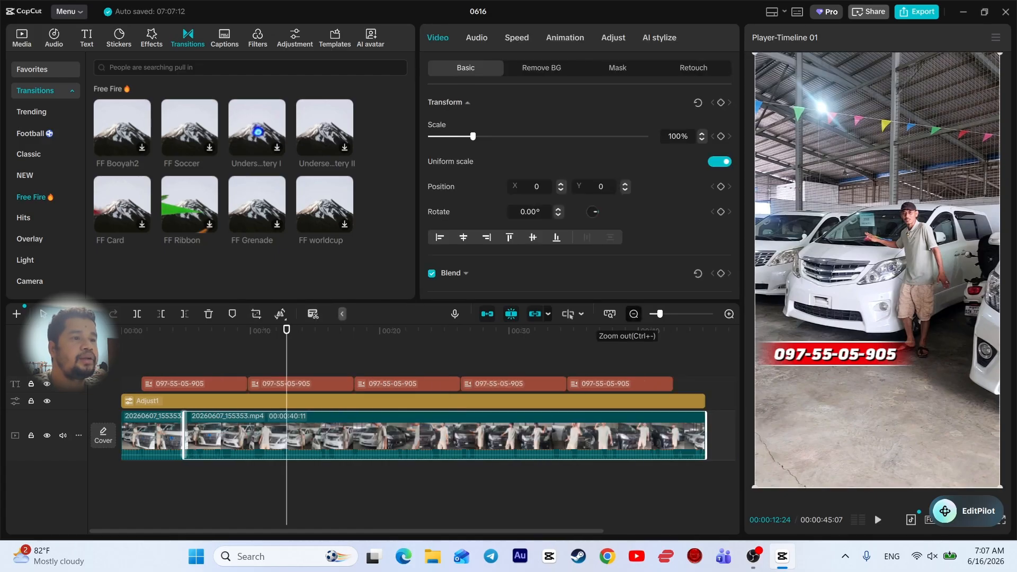
pyautogui.click(634, 313)
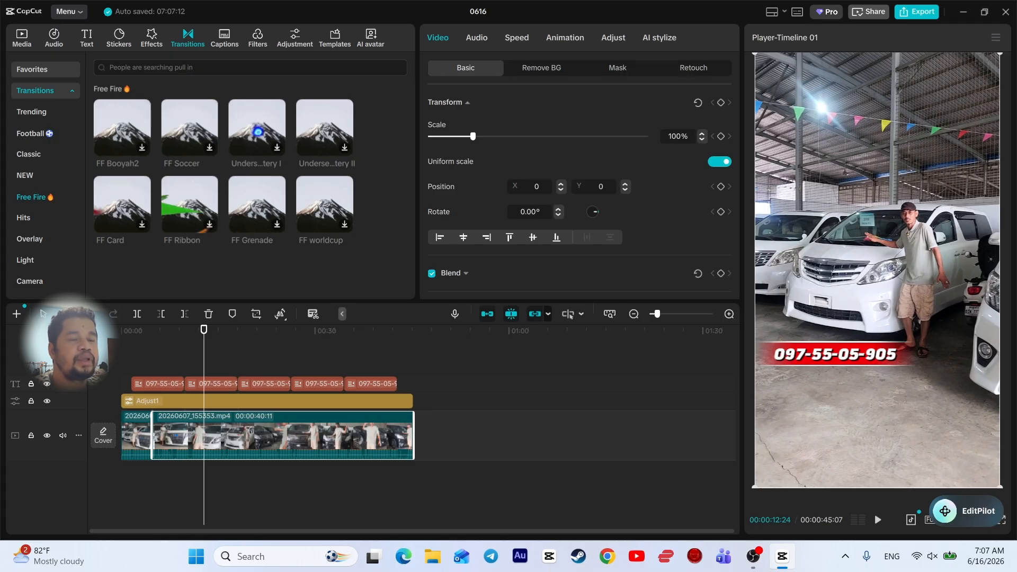
pyautogui.moveTo(484, 364); pyautogui.dragTo(151, 416)
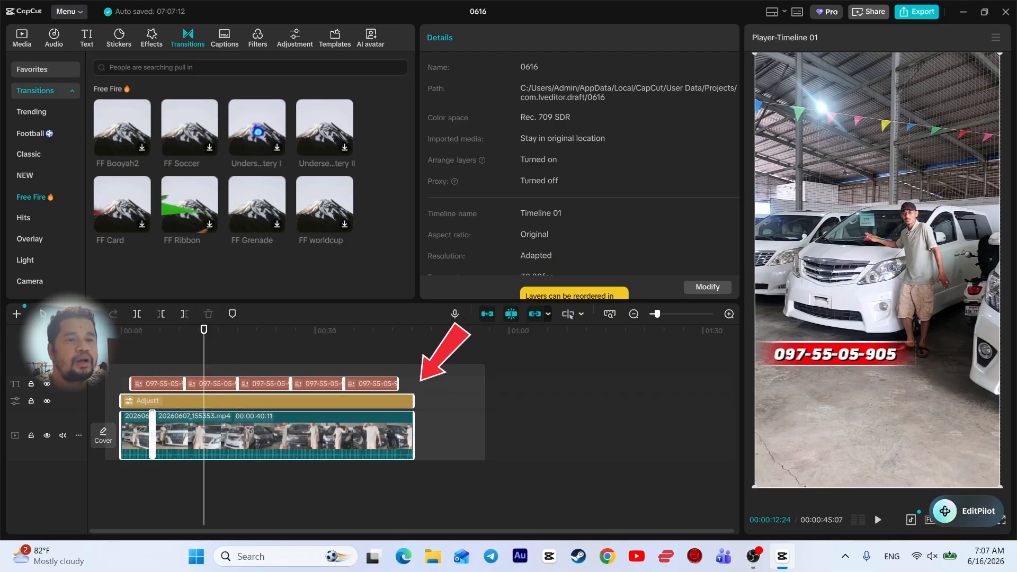
pyautogui.rightClick(256, 418)
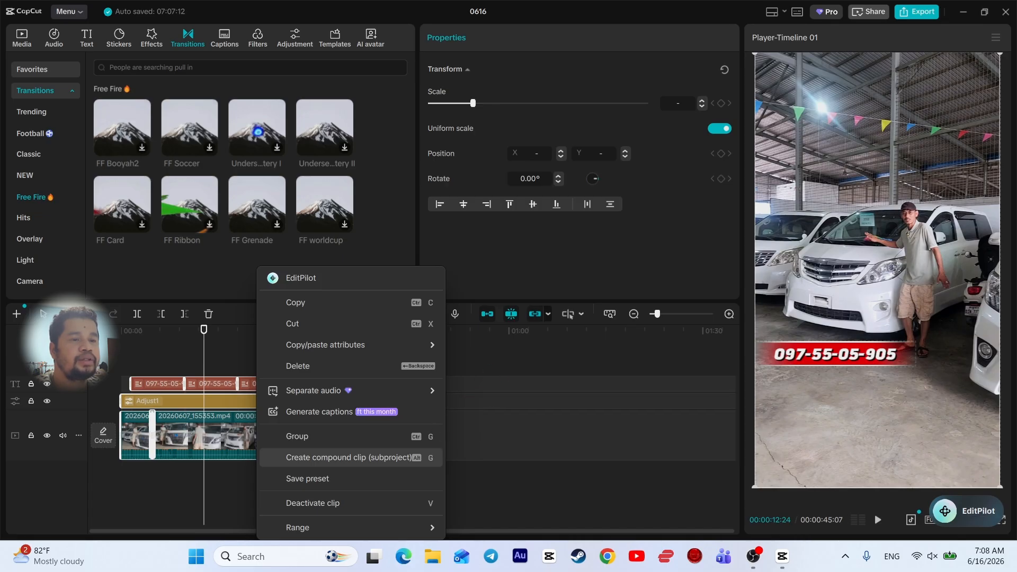
pyautogui.click(334, 457)
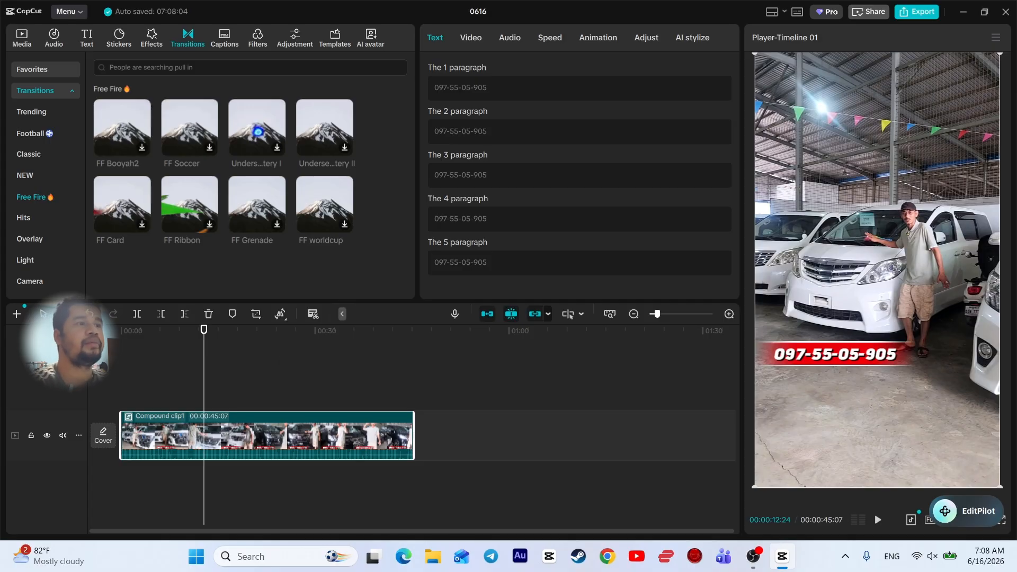
# Rewind to the start, then tick Motion blur in the compound clip's Video settings
pyautogui.moveTo(204, 329); pyautogui.dragTo(122, 329)
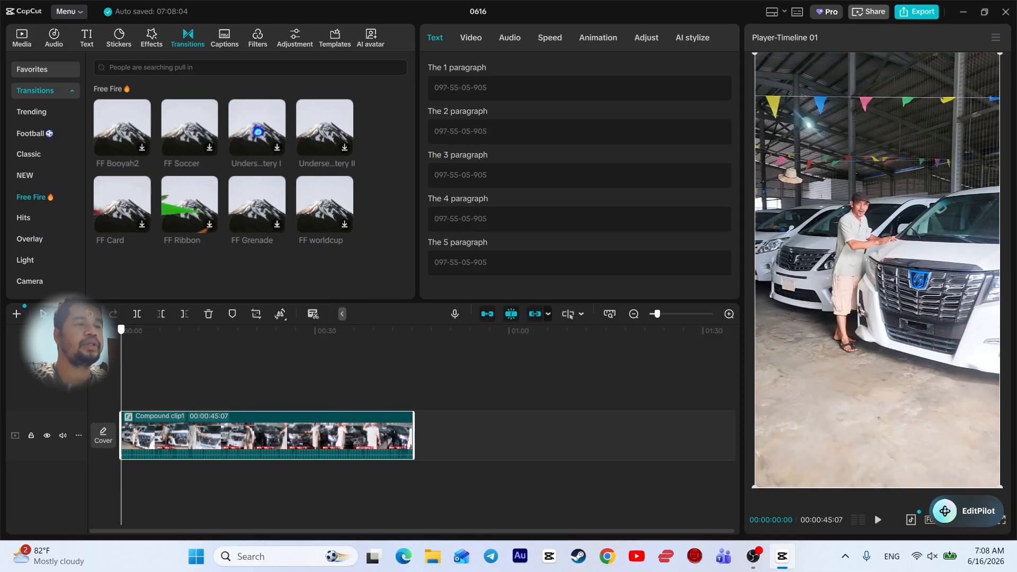
pyautogui.press('space')
pyautogui.press('space')
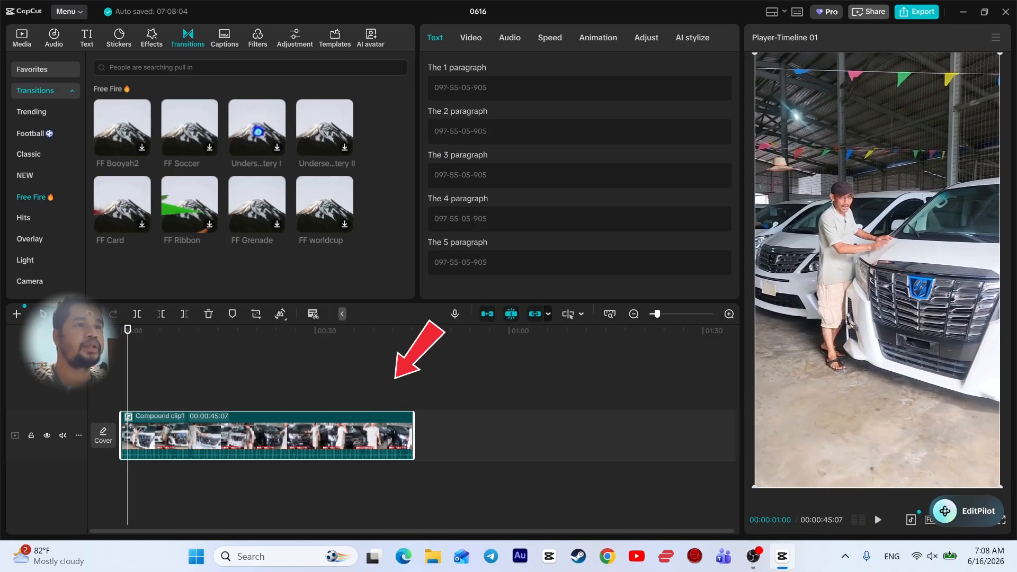
pyautogui.click(471, 38)
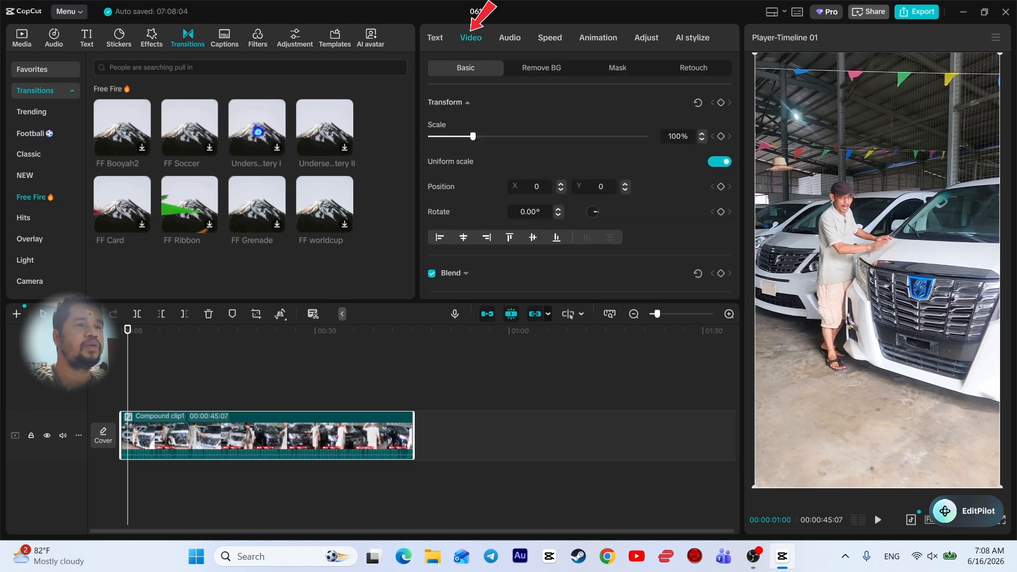
pyautogui.scroll(-6, 579, 185)
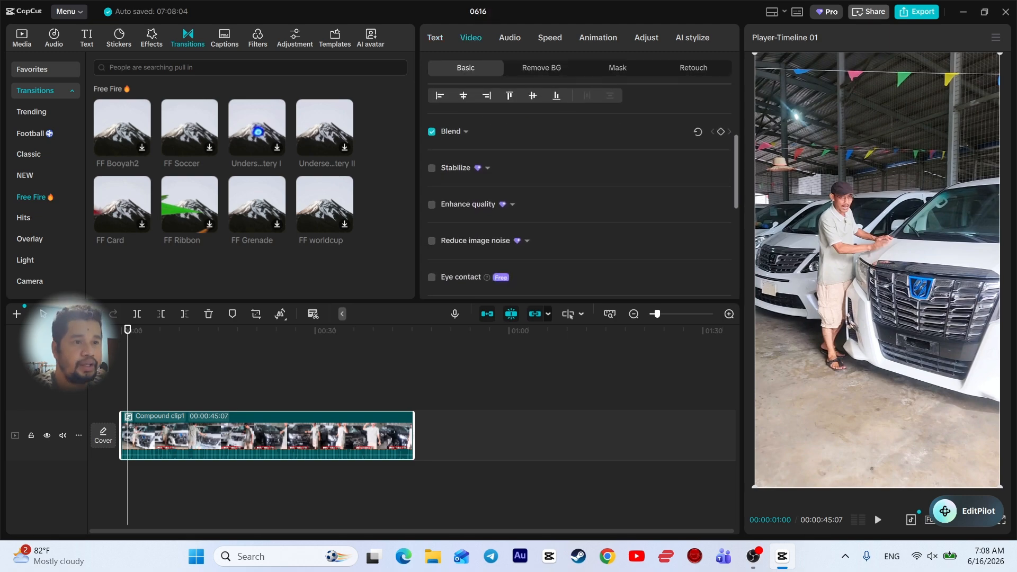
pyautogui.scroll(-4, 579, 190)
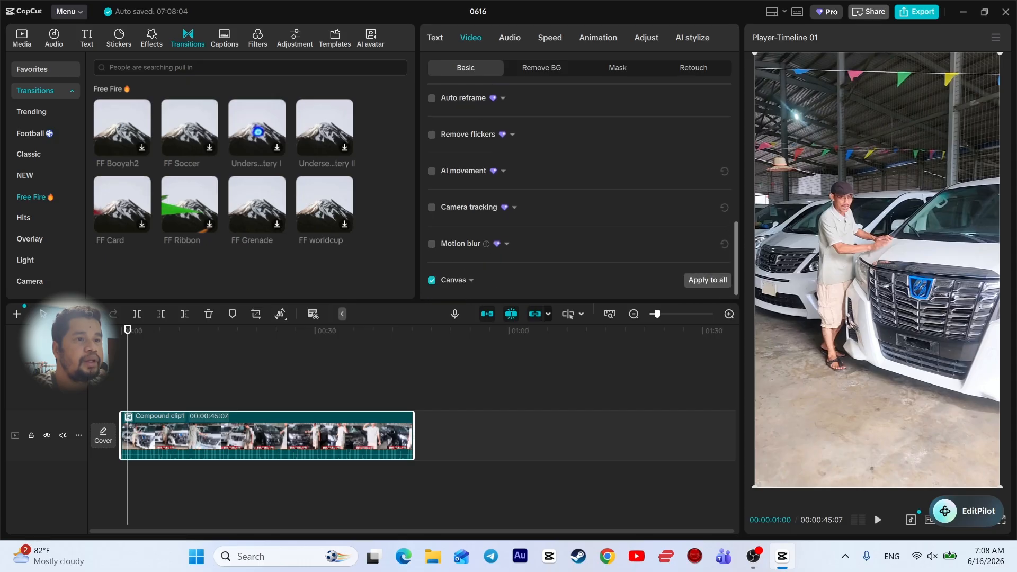
pyautogui.moveTo(487, 236)
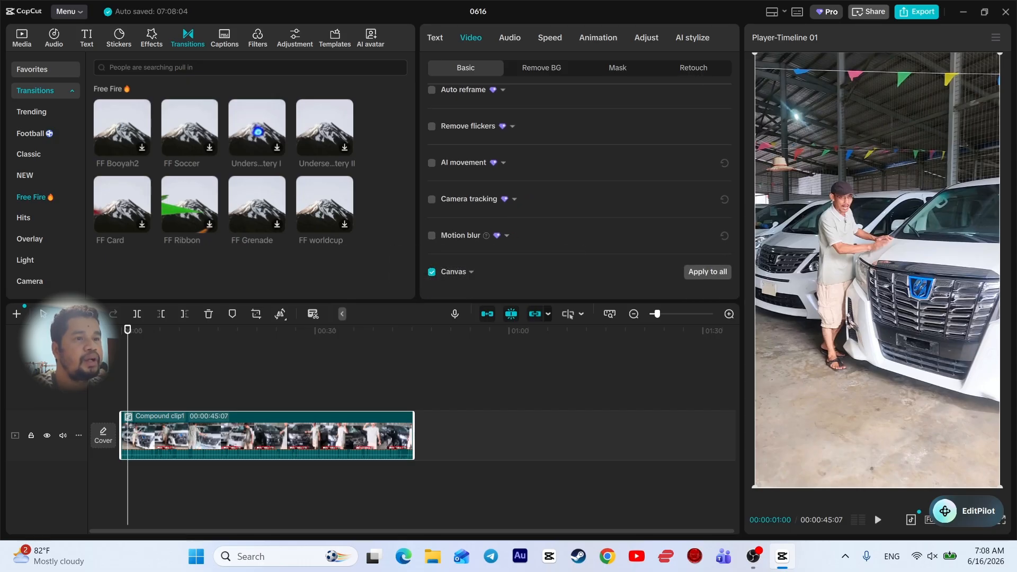
pyautogui.click(432, 235)
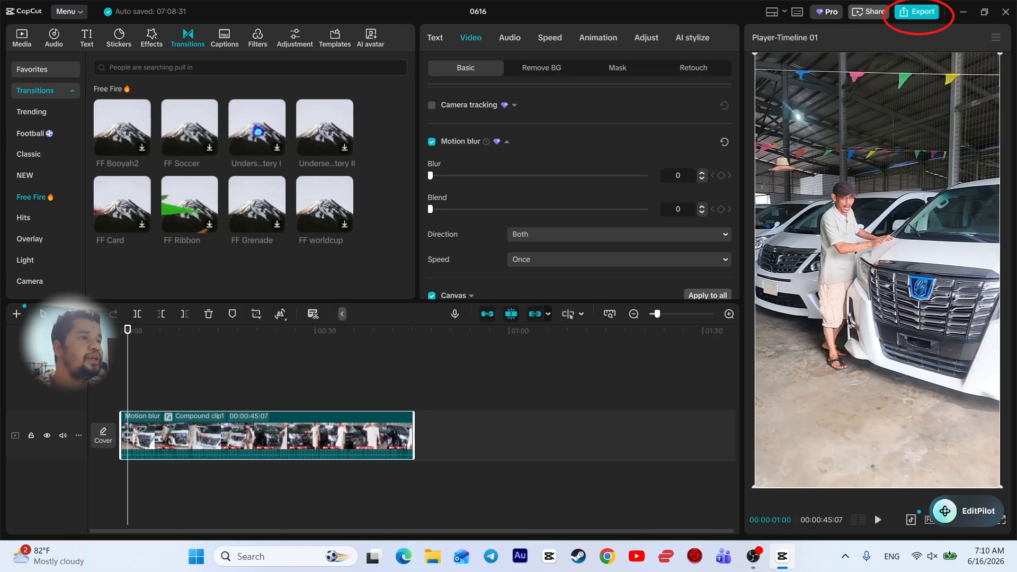
pyautogui.click(916, 11)
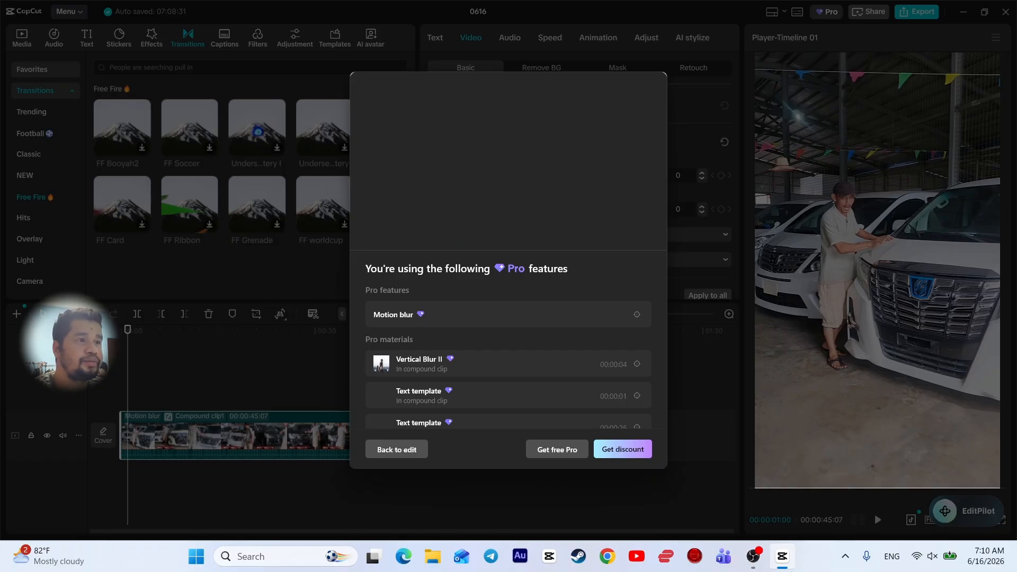
pyautogui.press('Escape')
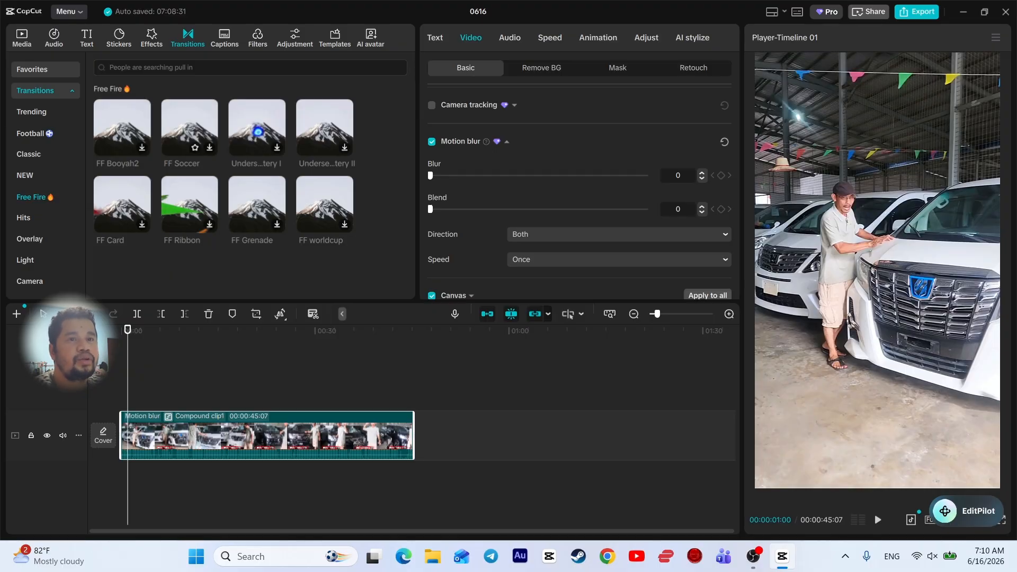
# Restore and re-maximize the editor window, then choose Back to home page from the main Menu
pyautogui.click(69, 11)
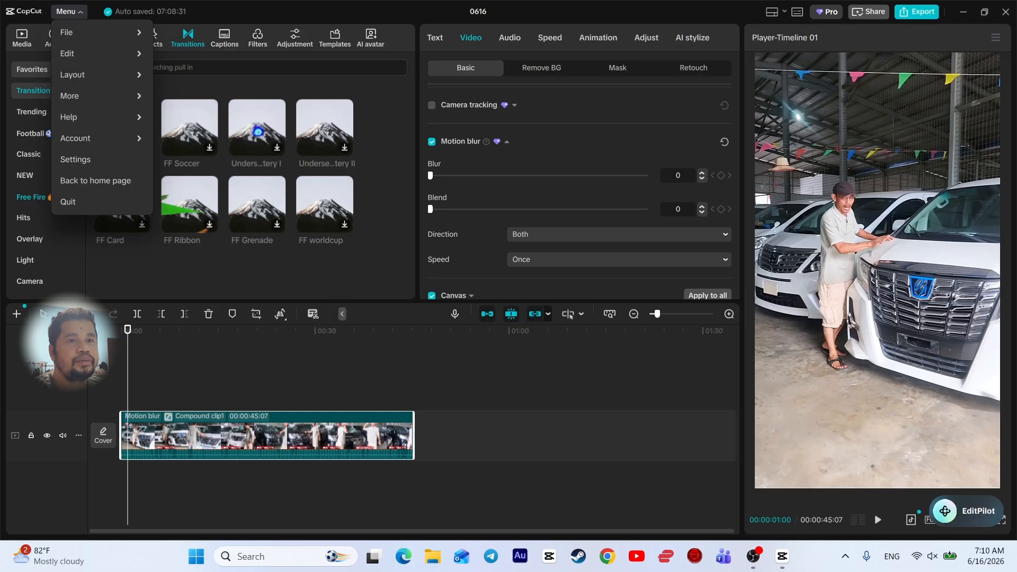
pyautogui.click(68, 11)
pyautogui.click(69, 11)
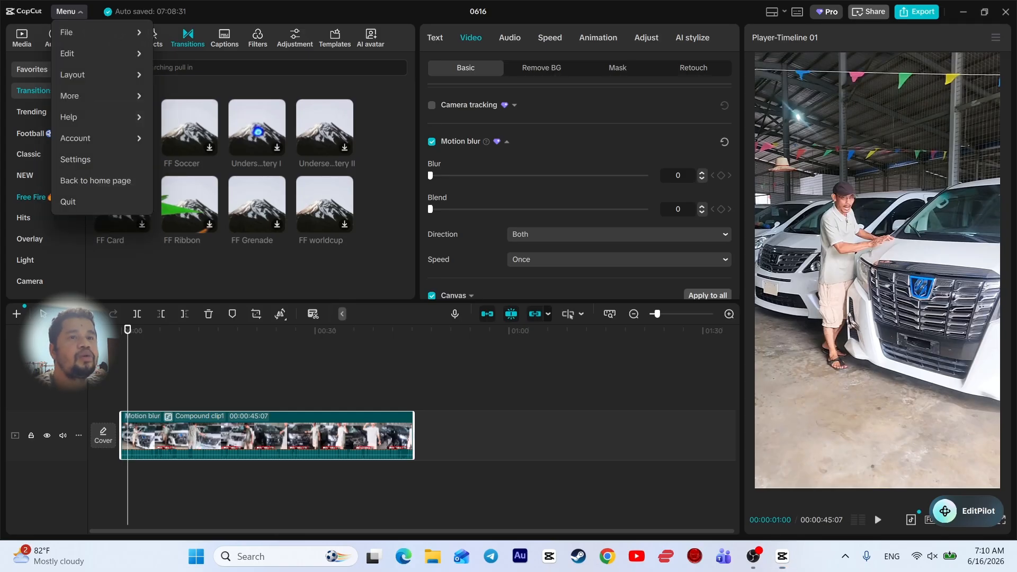
pyautogui.click(68, 11)
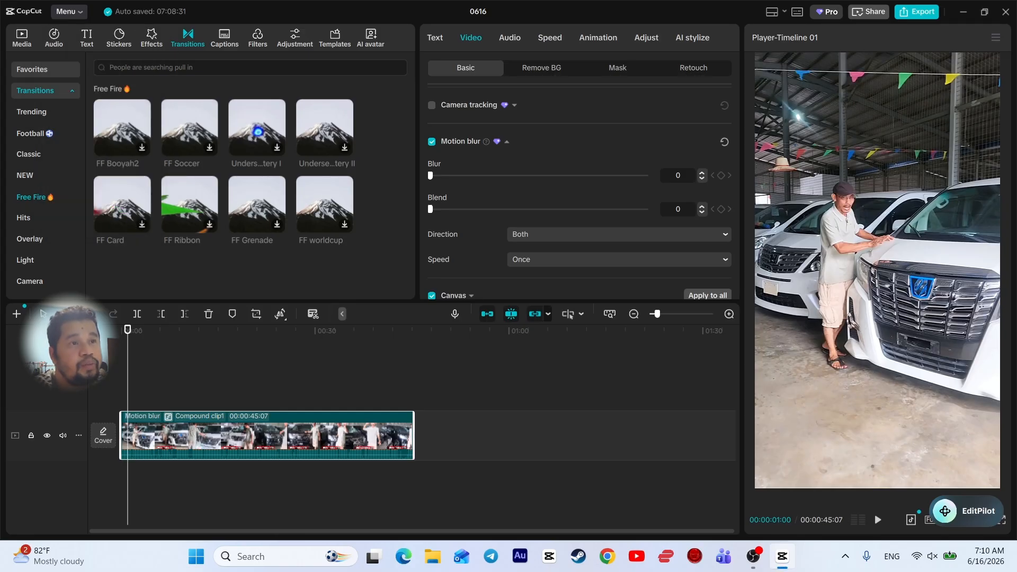
pyautogui.click(984, 11)
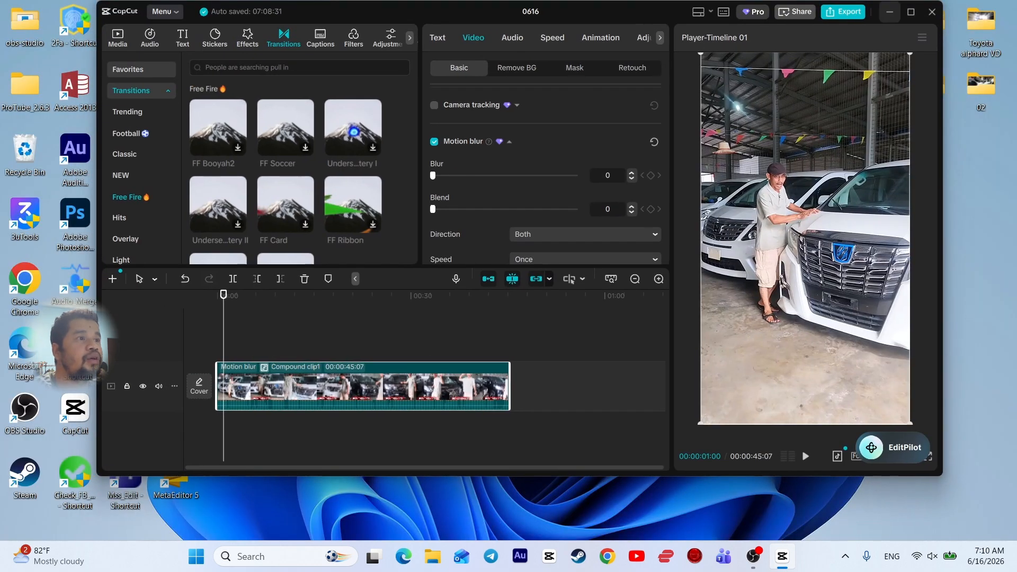
pyautogui.click(911, 12)
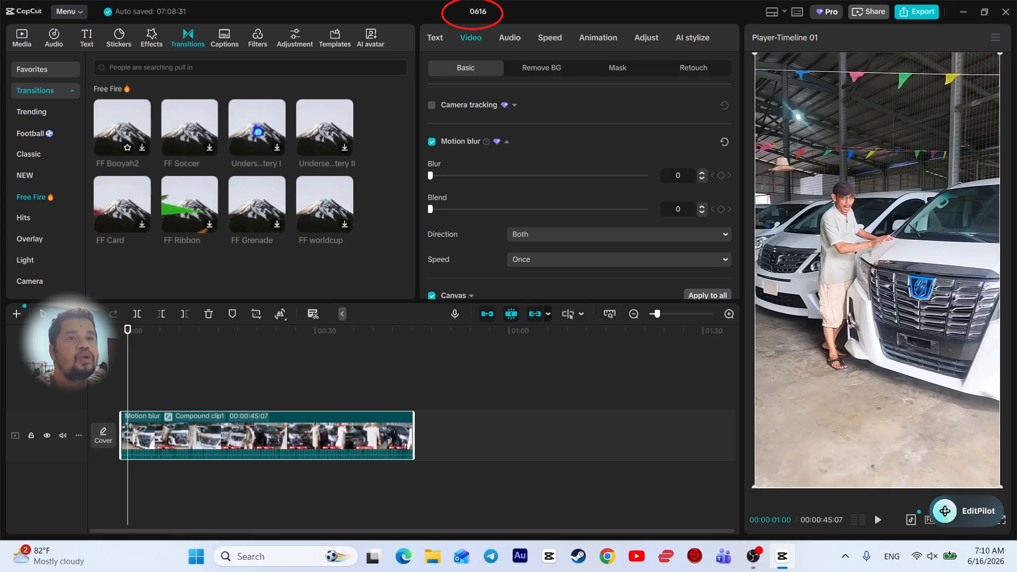
pyautogui.click(69, 11)
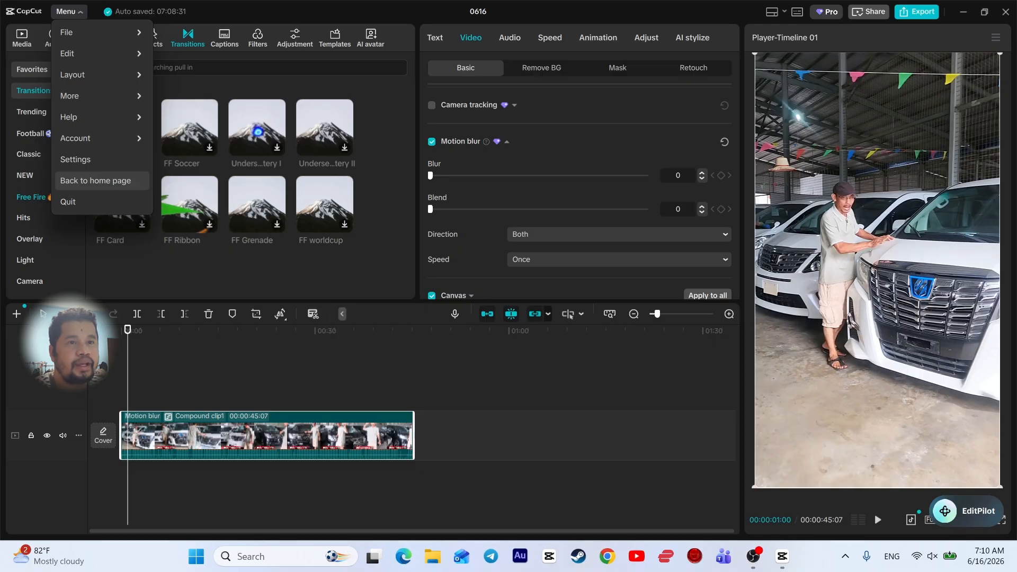
pyautogui.click(95, 181)
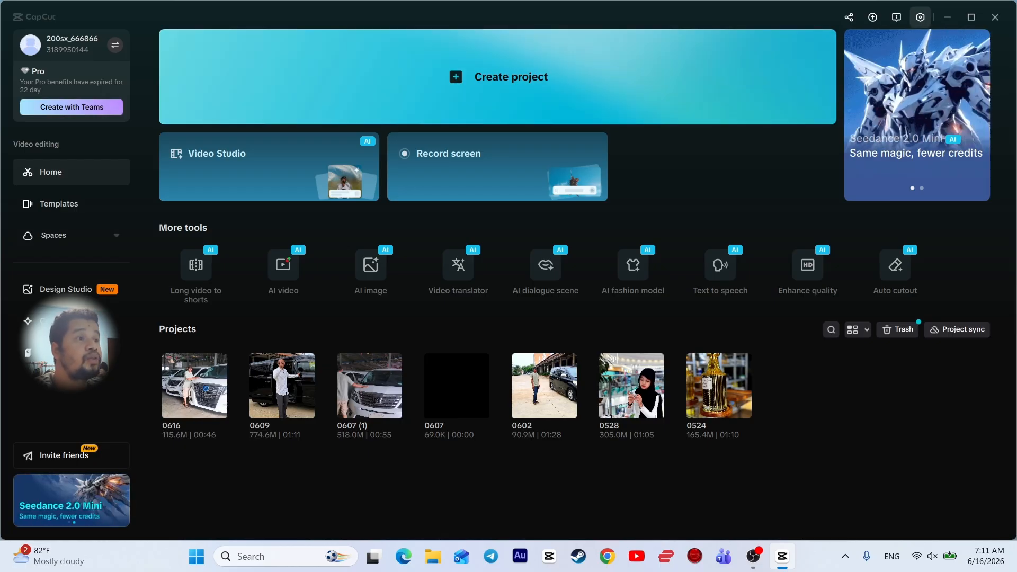
# Open CapCut Settings from the gear icon to view the Draft tab's save folder
pyautogui.click(920, 17)
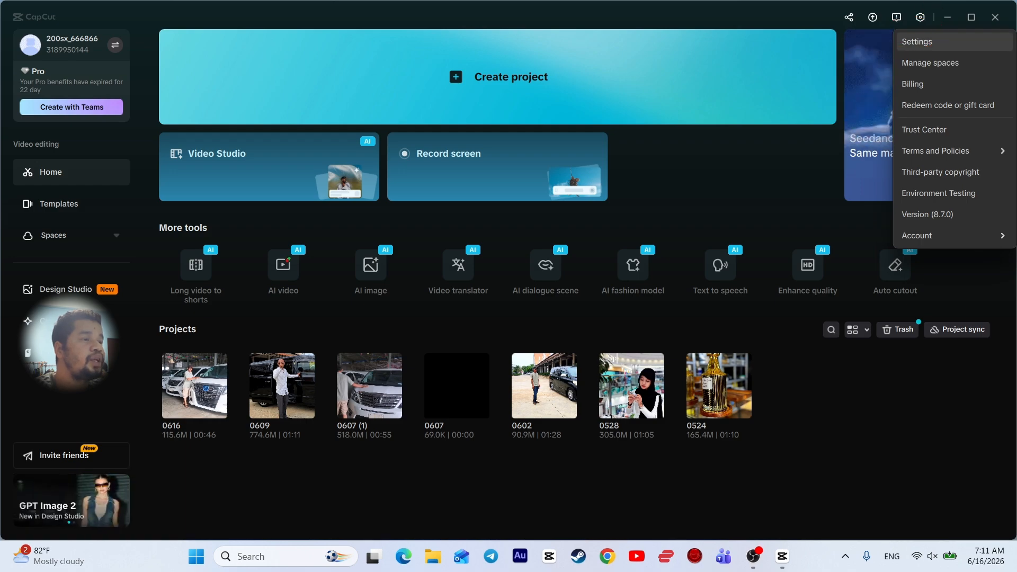
pyautogui.click(925, 42)
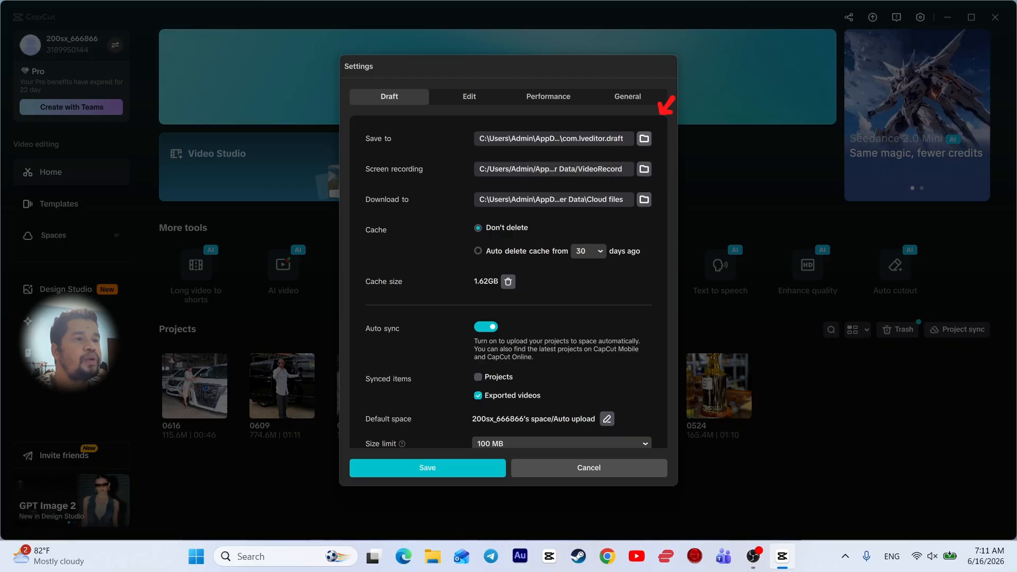
# Copy the full com.lveditor.draft folder path from the folder picker, then cancel it
pyautogui.click(644, 139)
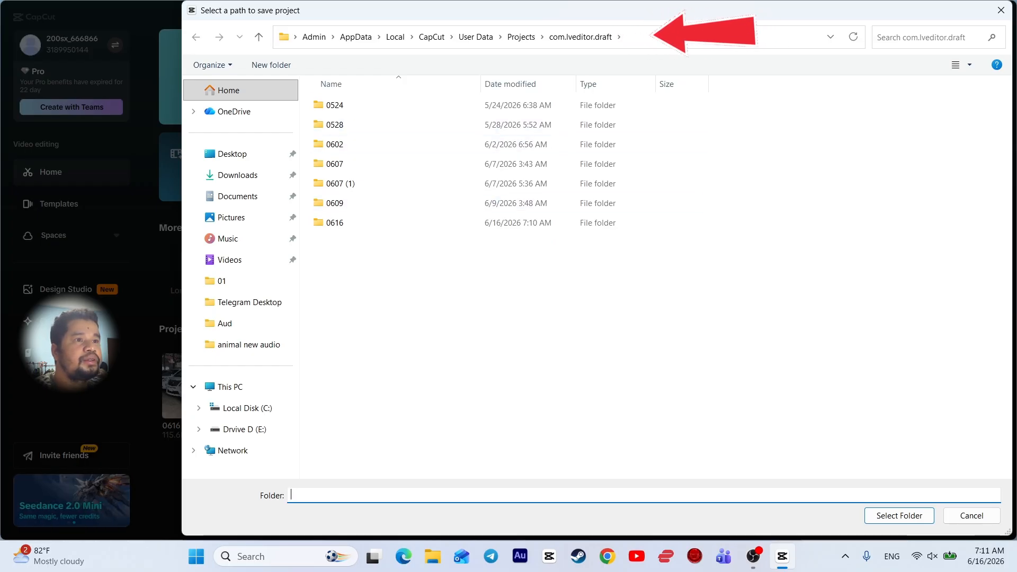
pyautogui.click(673, 38)
pyautogui.click(563, 37)
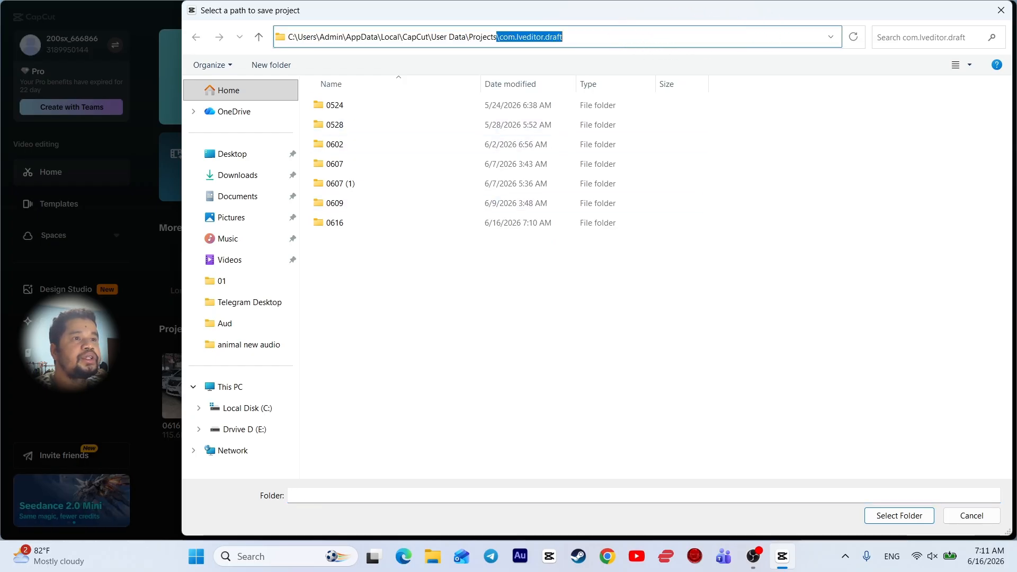
pyautogui.doubleClick(561, 37)
pyautogui.tripleClick(561, 37)
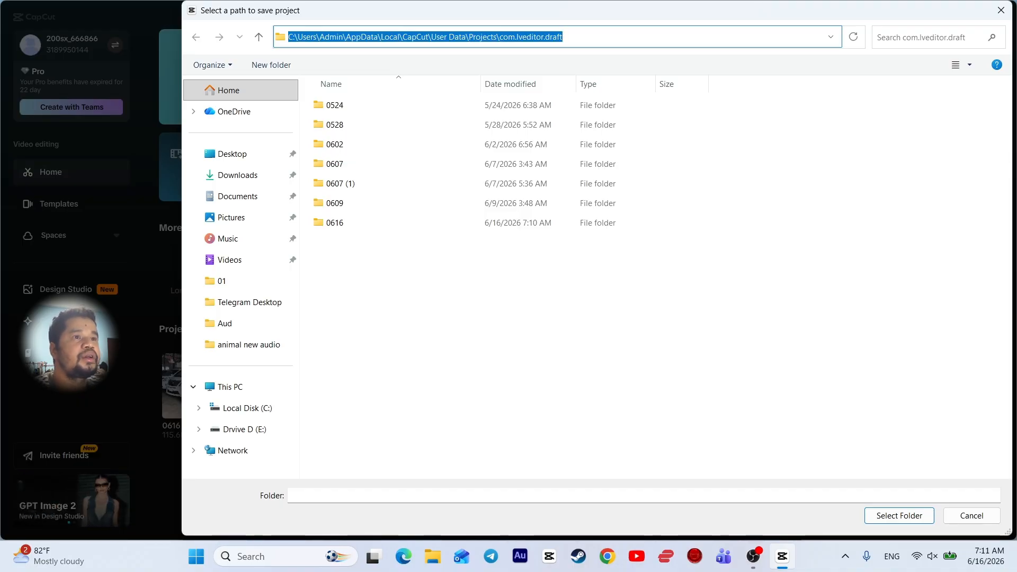
pyautogui.rightClick(536, 37)
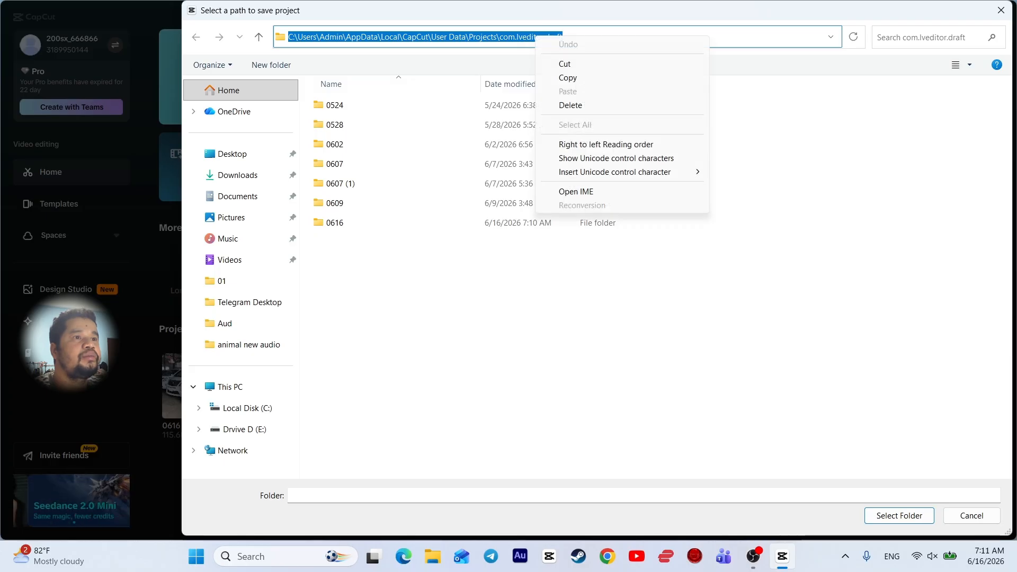
pyautogui.click(567, 78)
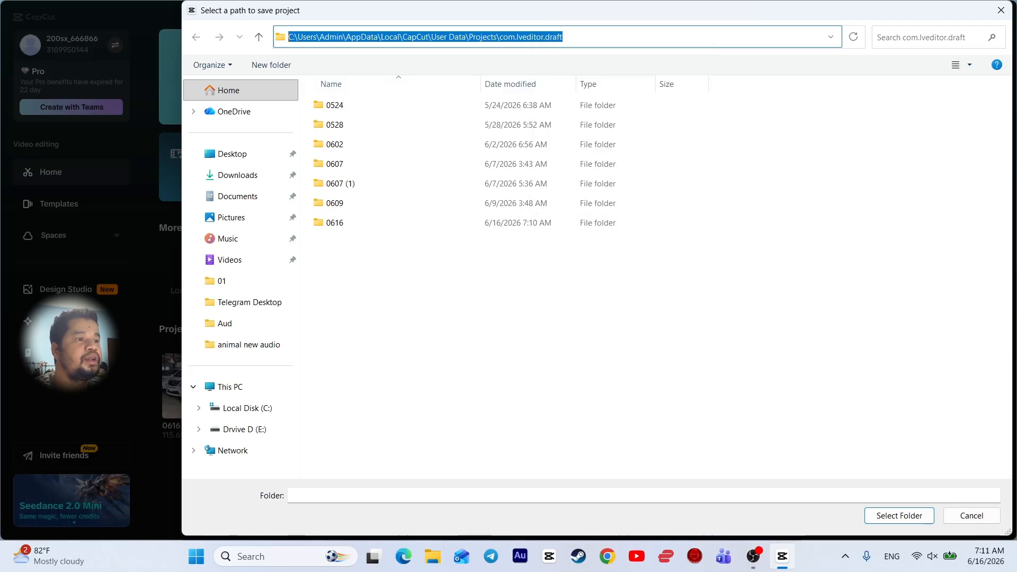
pyautogui.click(972, 516)
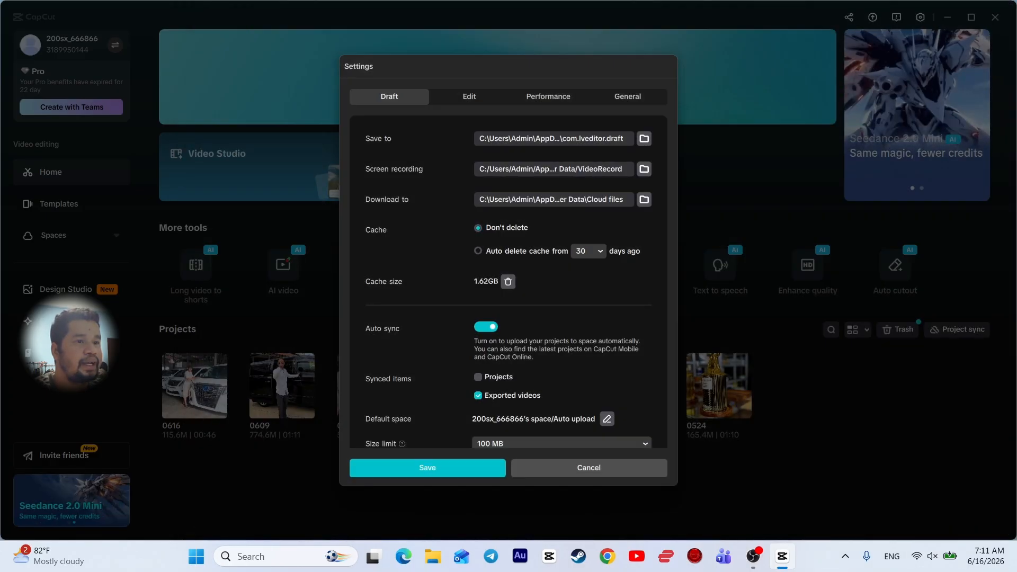
# Dismiss Settings and open the copied com.lveditor.draft path through the Windows Run dialog
pyautogui.click(588, 468)
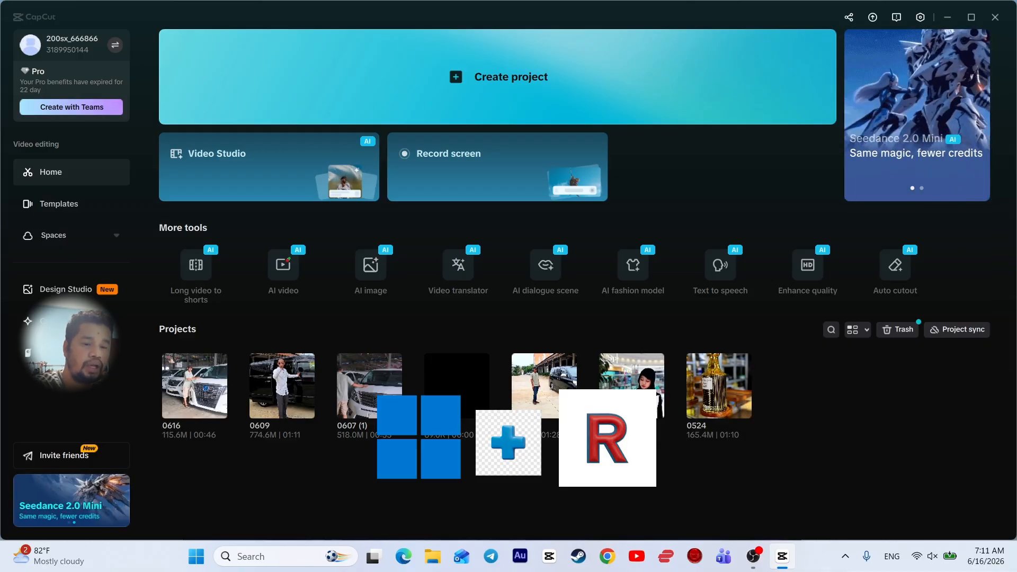
pyautogui.press('super+r')
pyautogui.press('BackSpace')
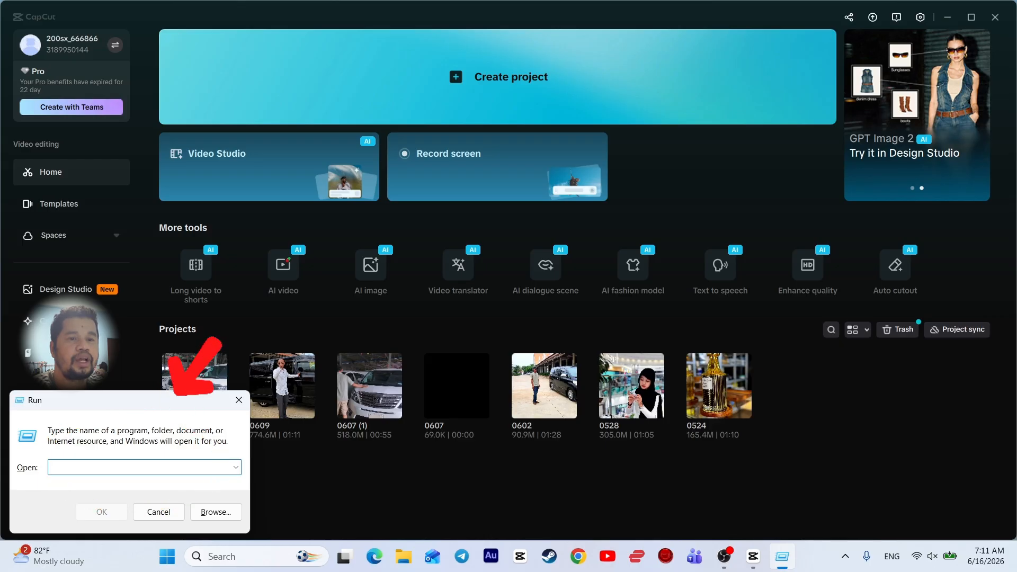
pyautogui.rightClick(134, 466)
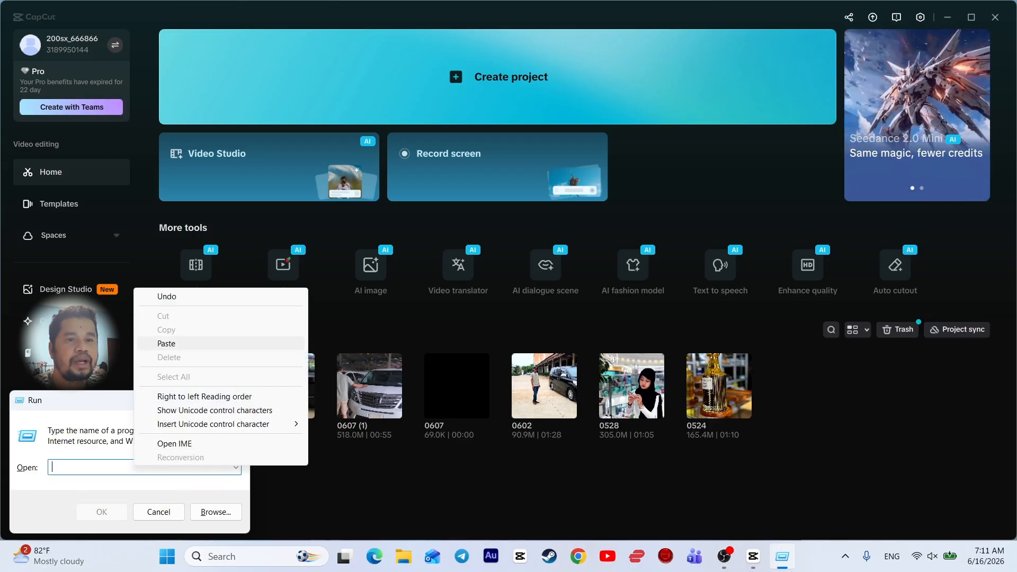
pyautogui.click(166, 343)
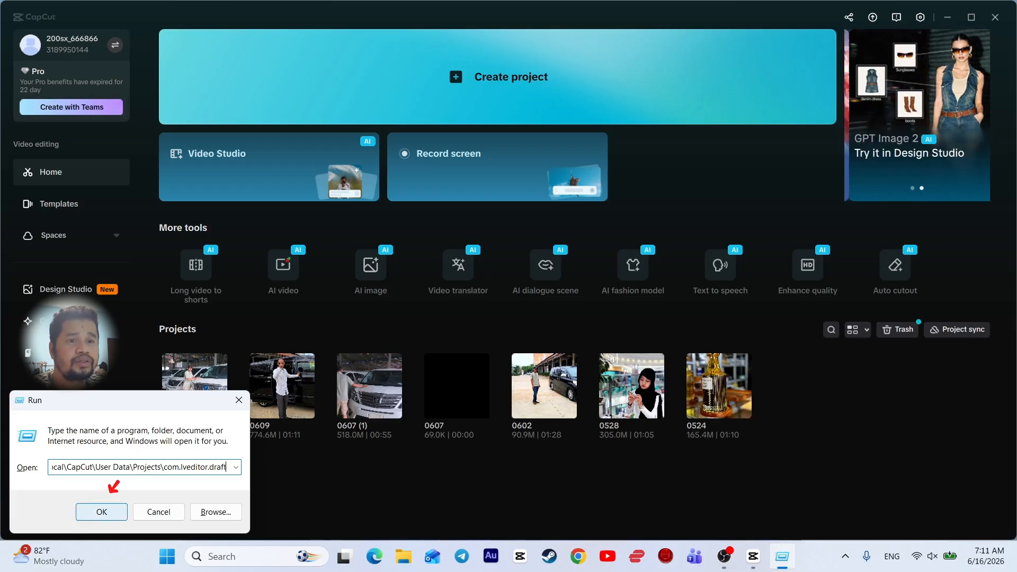
pyautogui.click(102, 511)
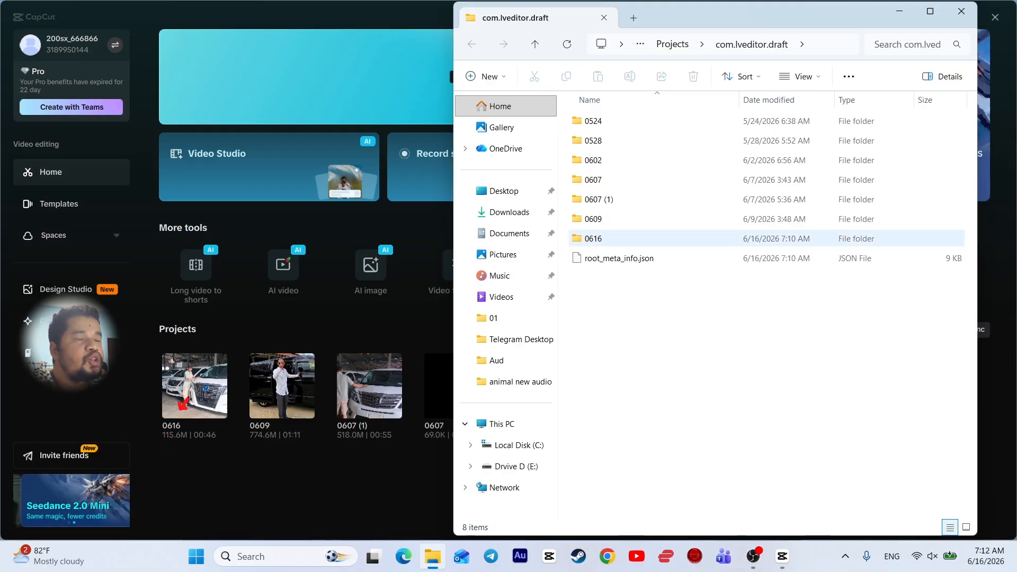
# Go into 0616\Resources\videoAlg and play the 45-second MP4 in Media Player
pyautogui.doubleClick(593, 239)
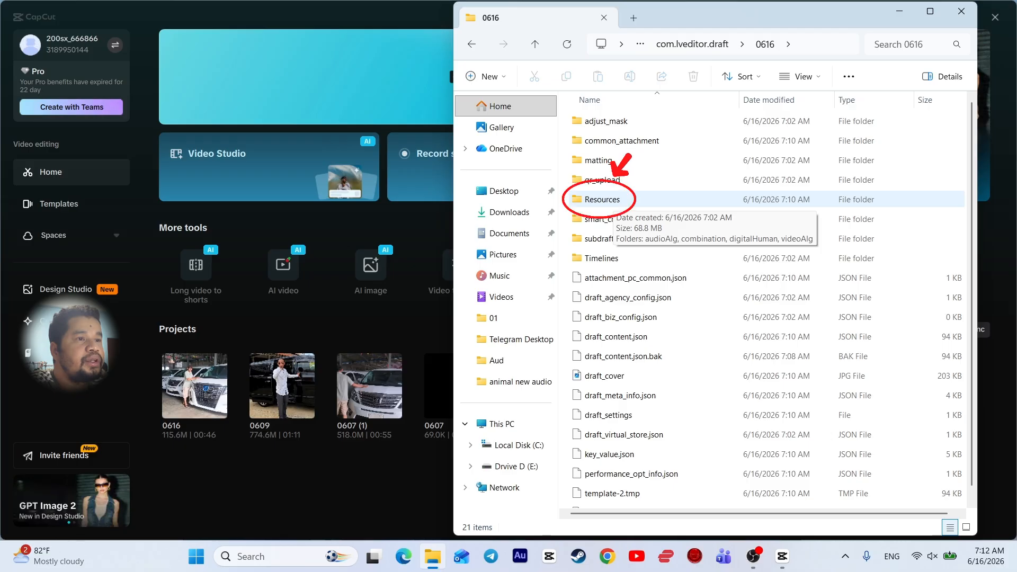
pyautogui.doubleClick(602, 199)
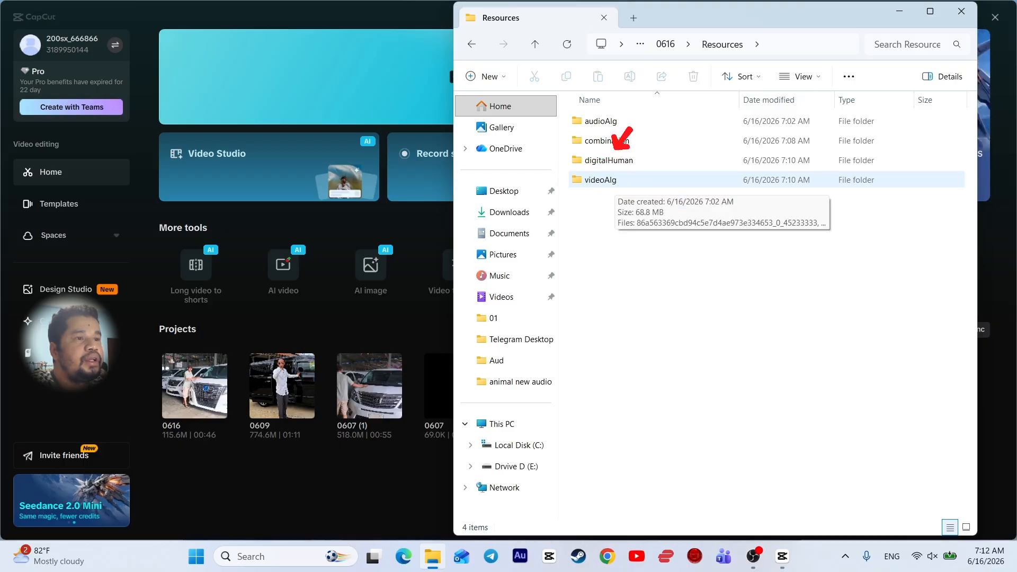
pyautogui.doubleClick(600, 179)
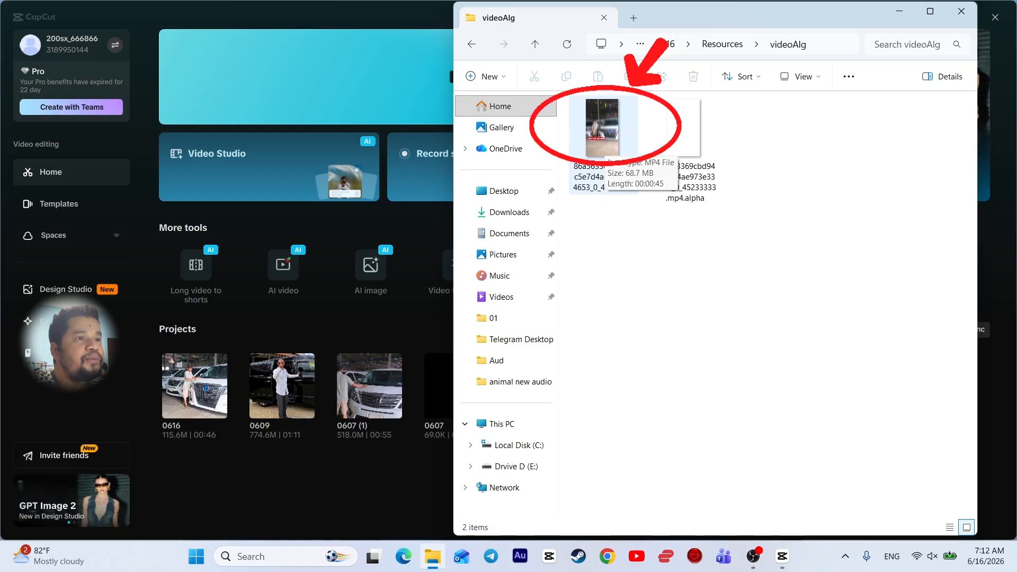
pyautogui.doubleClick(602, 129)
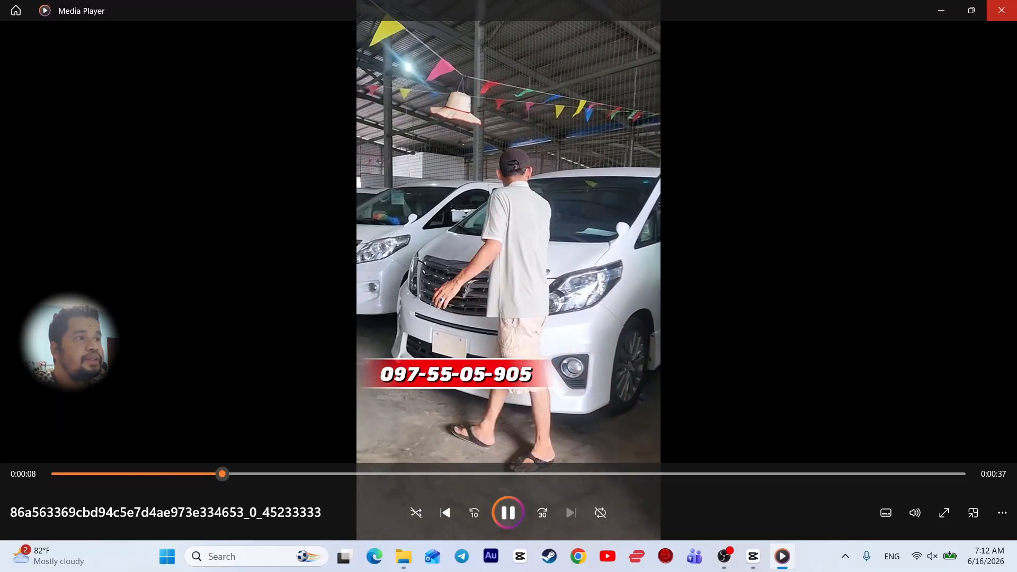
# Close Media Player after previewing the rendered car video
pyautogui.click(1001, 10)
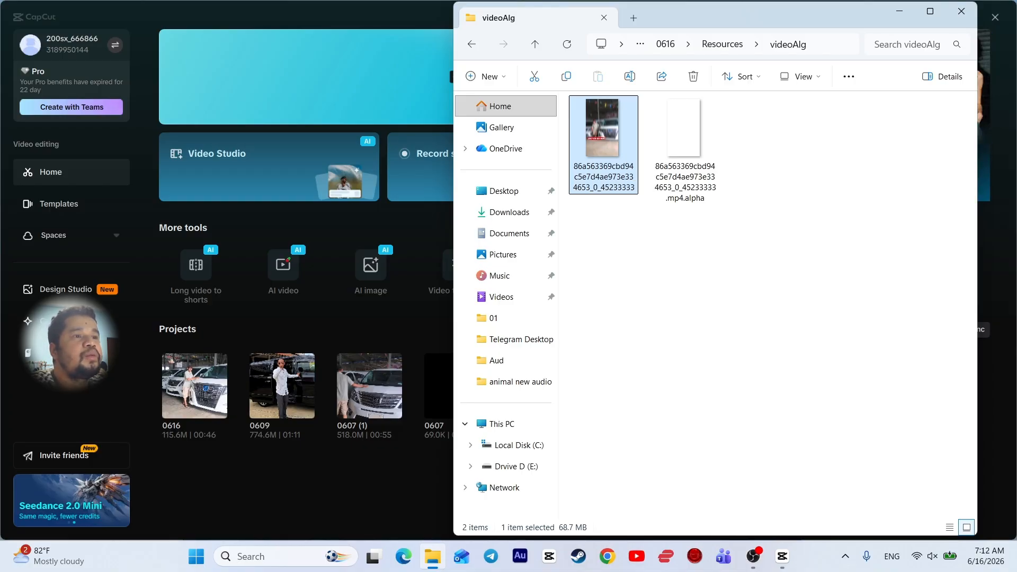
# Cut the 68.7 MB MP4 and paste it onto the Desktop, then close Explorer and minimize CapCut
pyautogui.rightClick(606, 142)
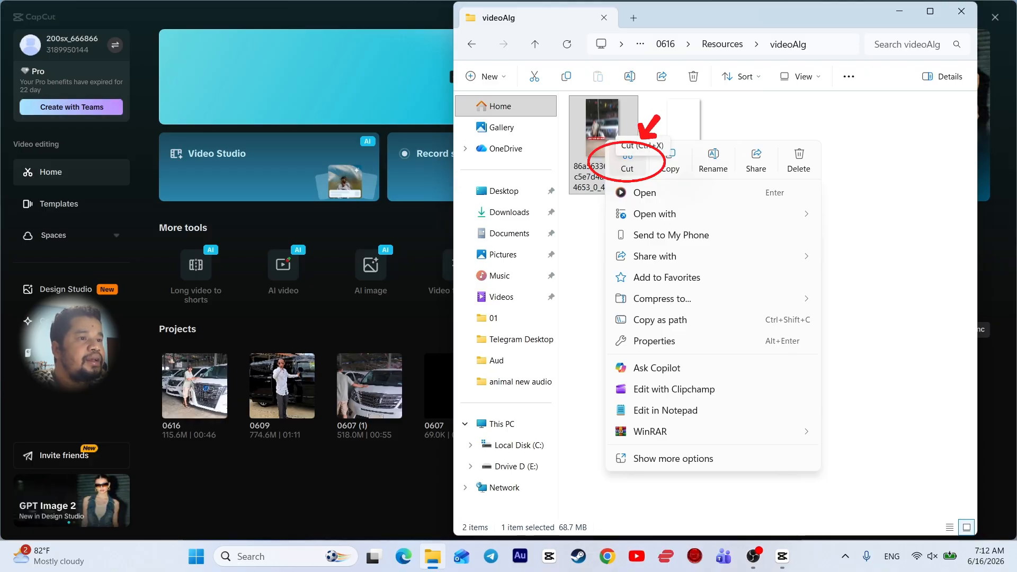
pyautogui.click(627, 156)
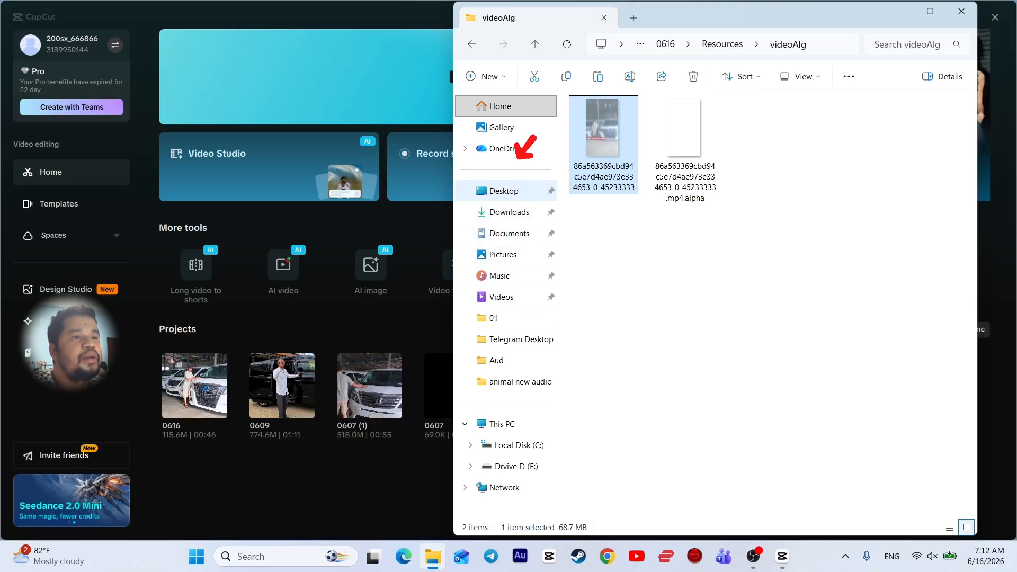
pyautogui.click(504, 190)
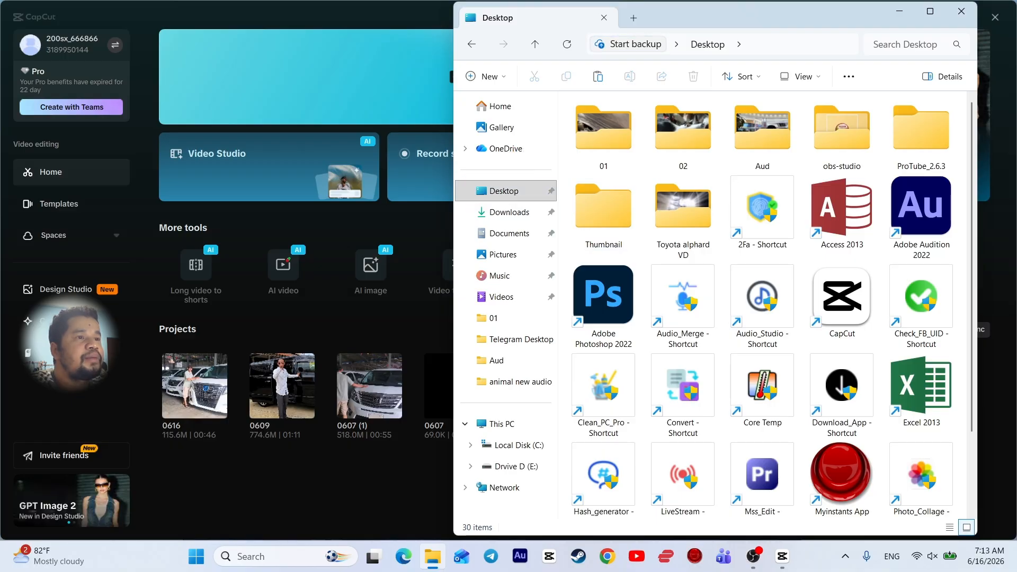
pyautogui.rightClick(645, 156)
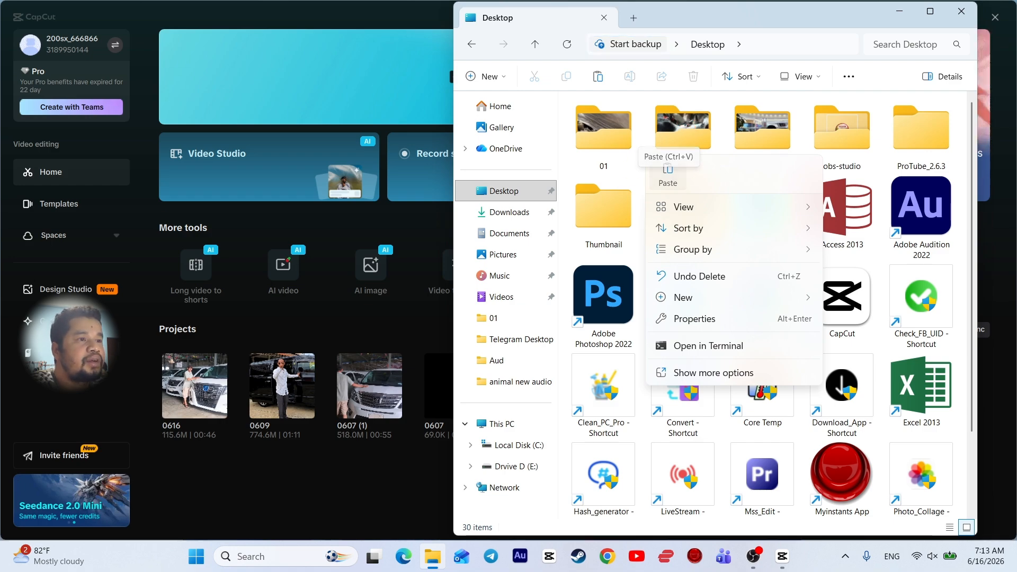
pyautogui.click(667, 172)
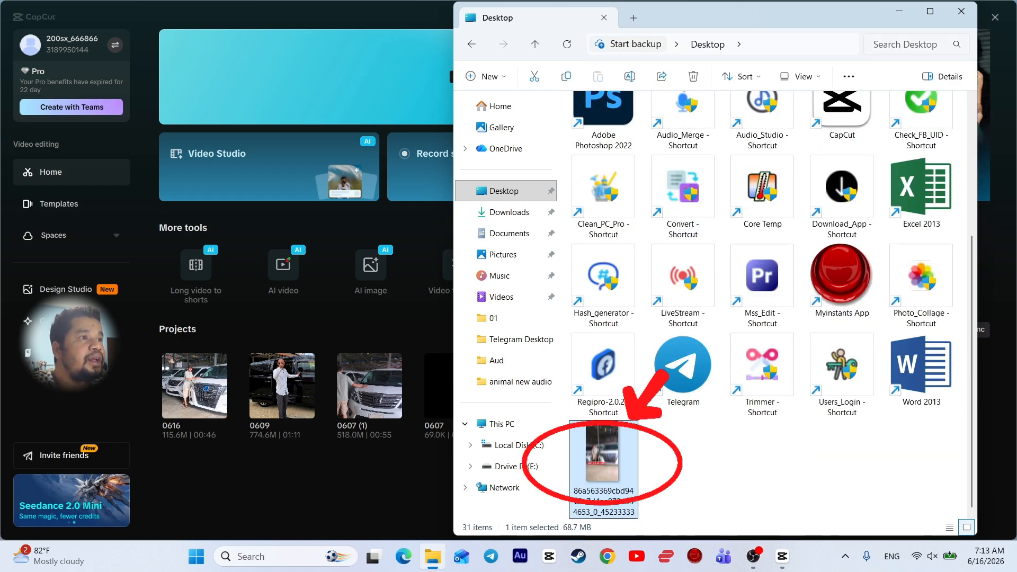
pyautogui.click(961, 10)
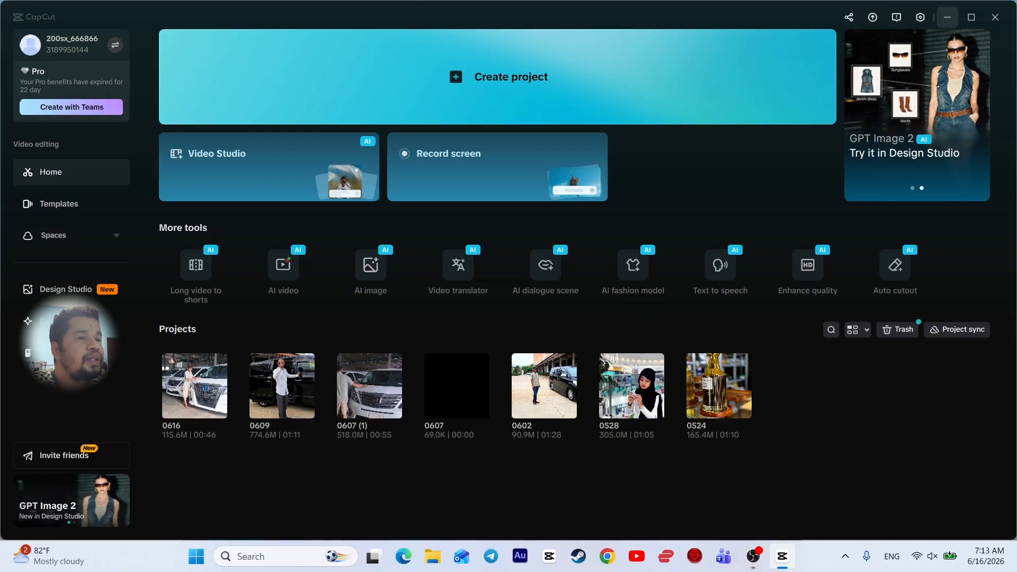
pyautogui.click(947, 17)
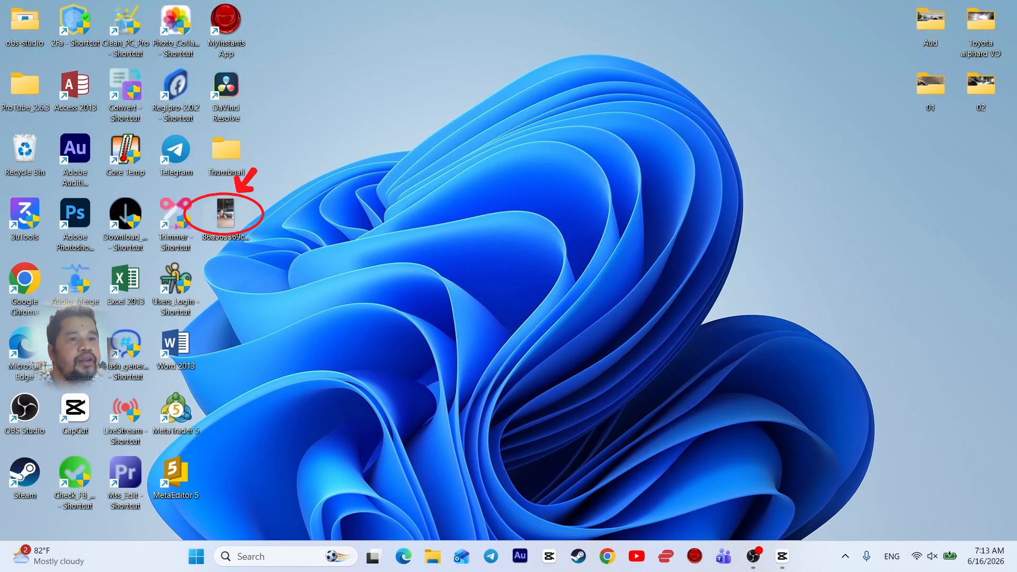
# Play the Desktop MP4 in Media Player, close it, and bring CapCut's home screen back
pyautogui.doubleClick(225, 217)
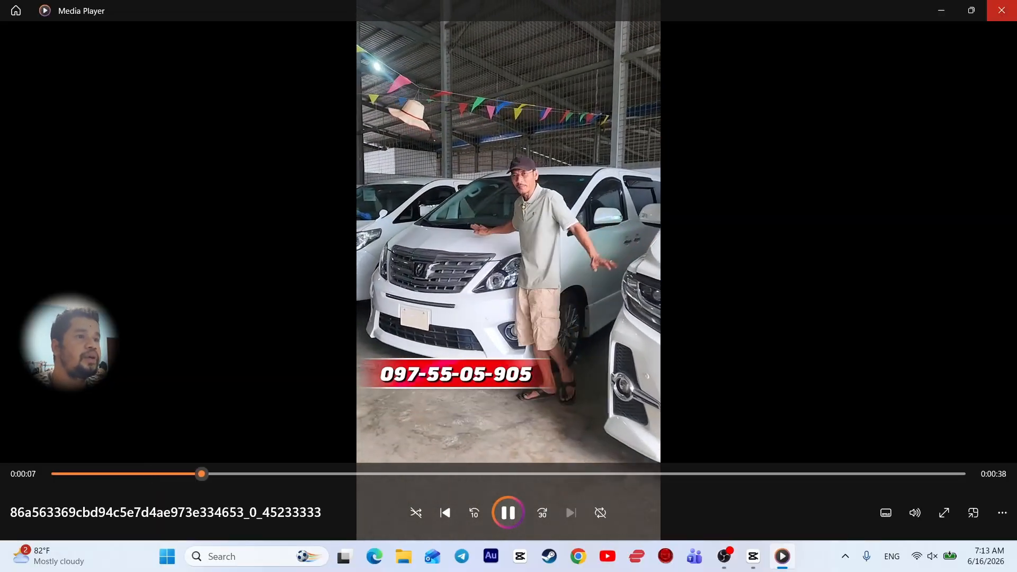
pyautogui.click(1001, 10)
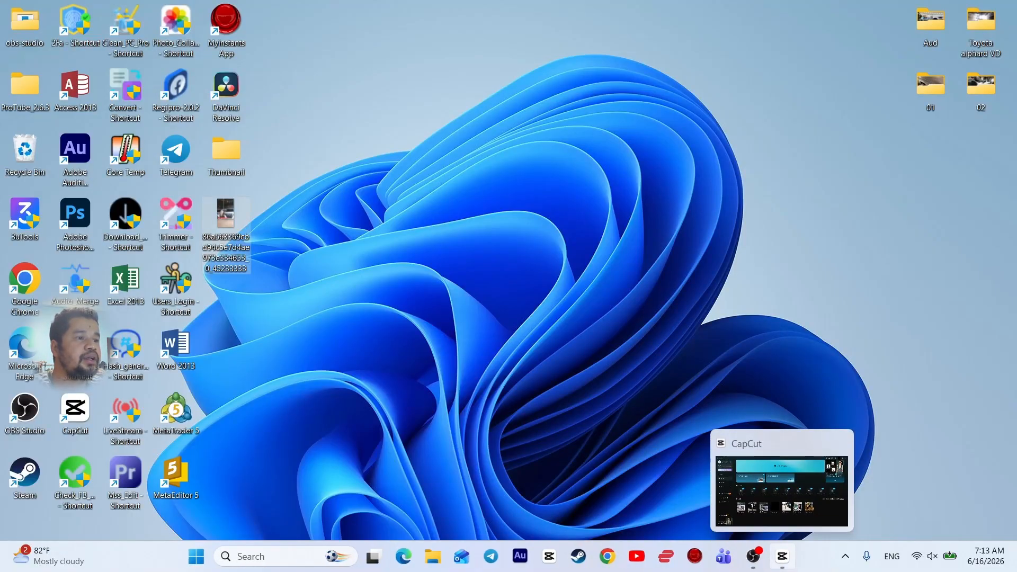
pyautogui.click(782, 556)
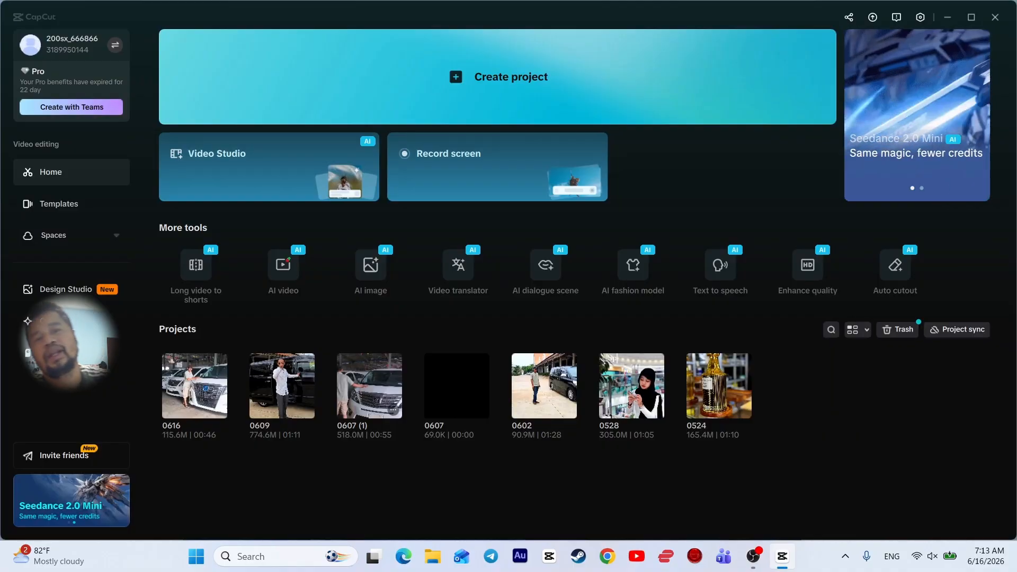